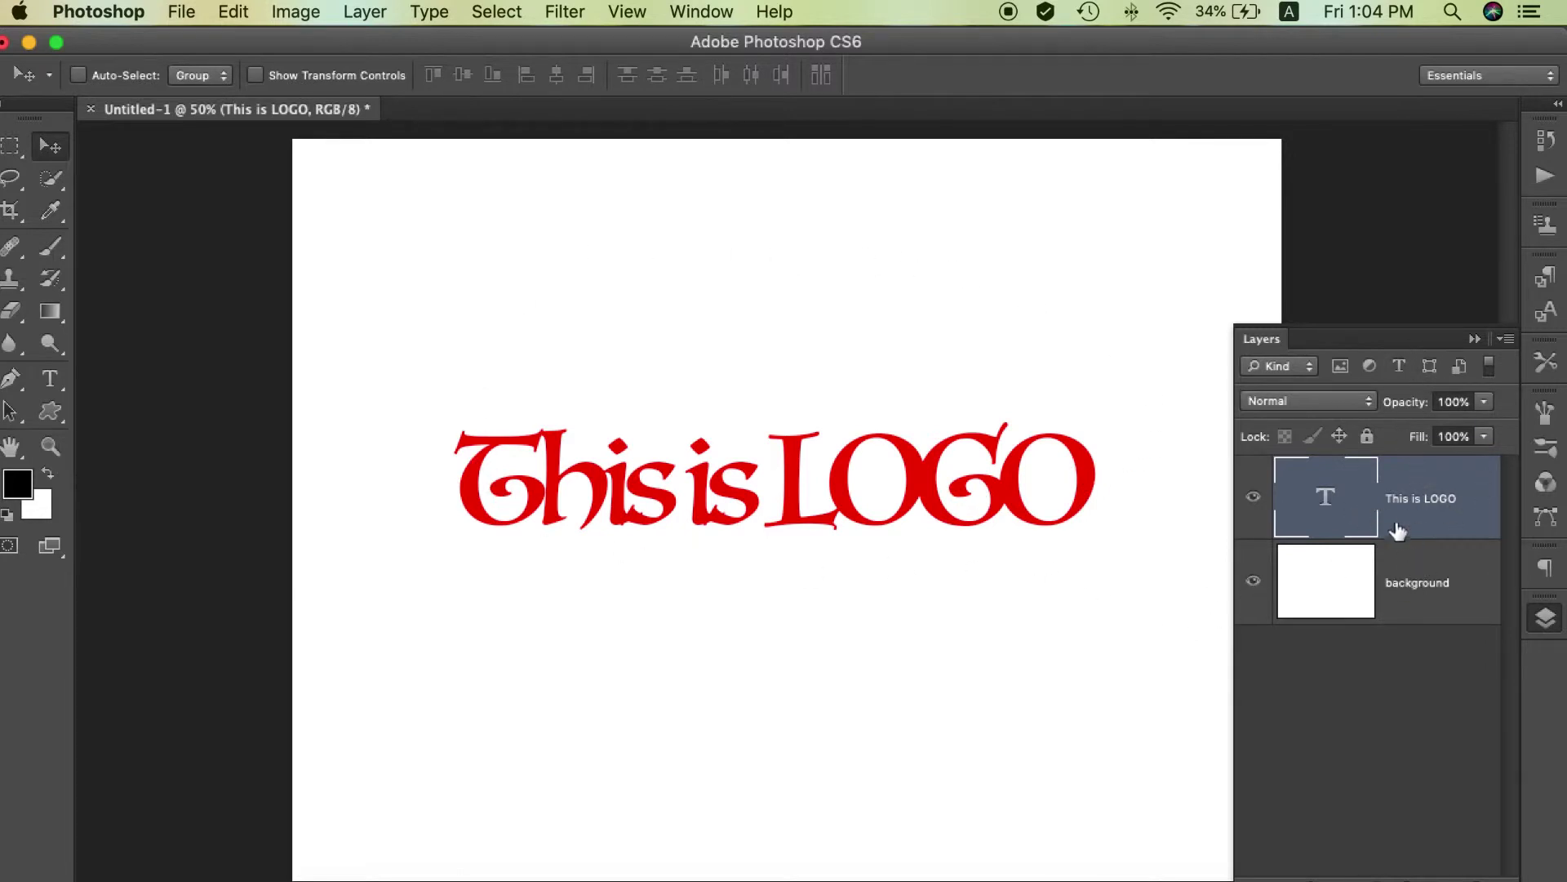
- Select the background layer beneath the 'This is LOGO' text layer
left_click(1441, 600)
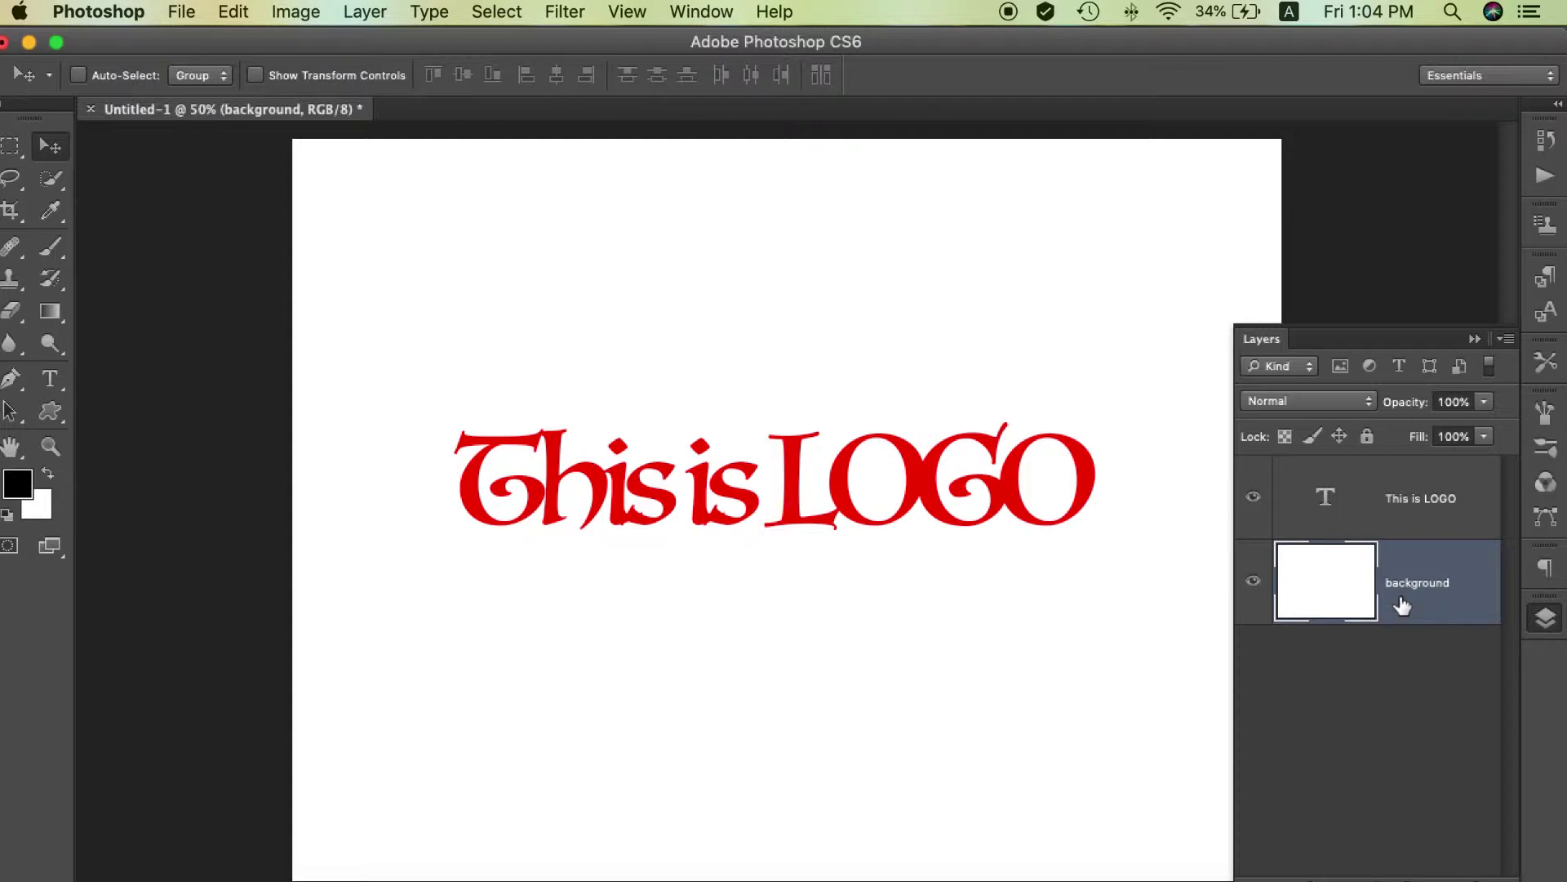
- Turn off the white background layer, leaving the red 'This is LOGO' text on transparency
left_click(1254, 585)
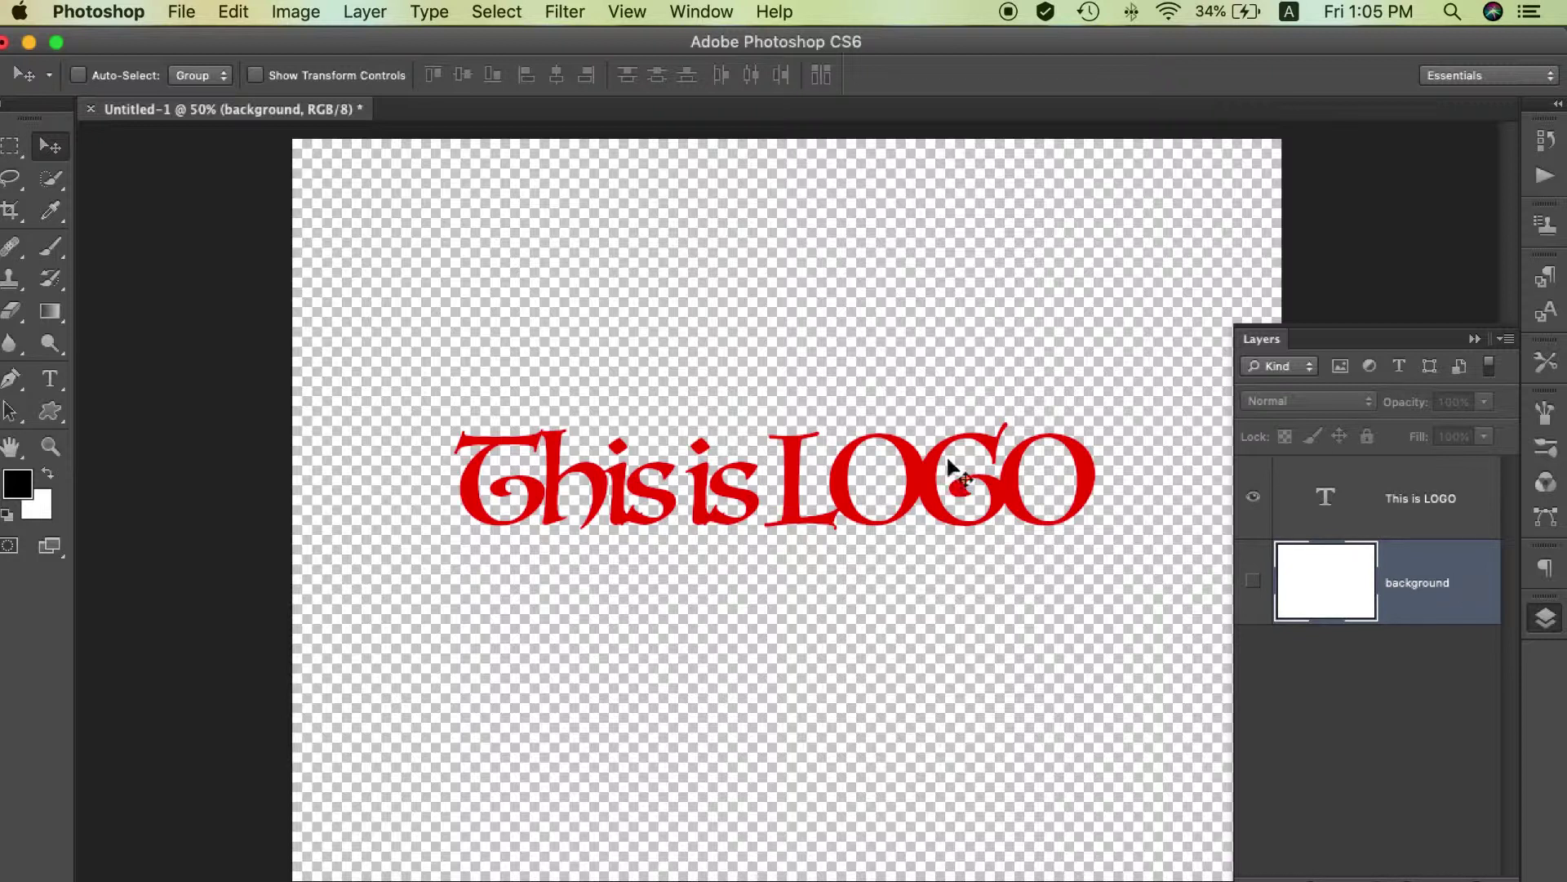
left_click(181, 15)
- Open Save for Web with the logo in view, choose PNG-8 with transparency, and bring up Save
left_click(241, 347)
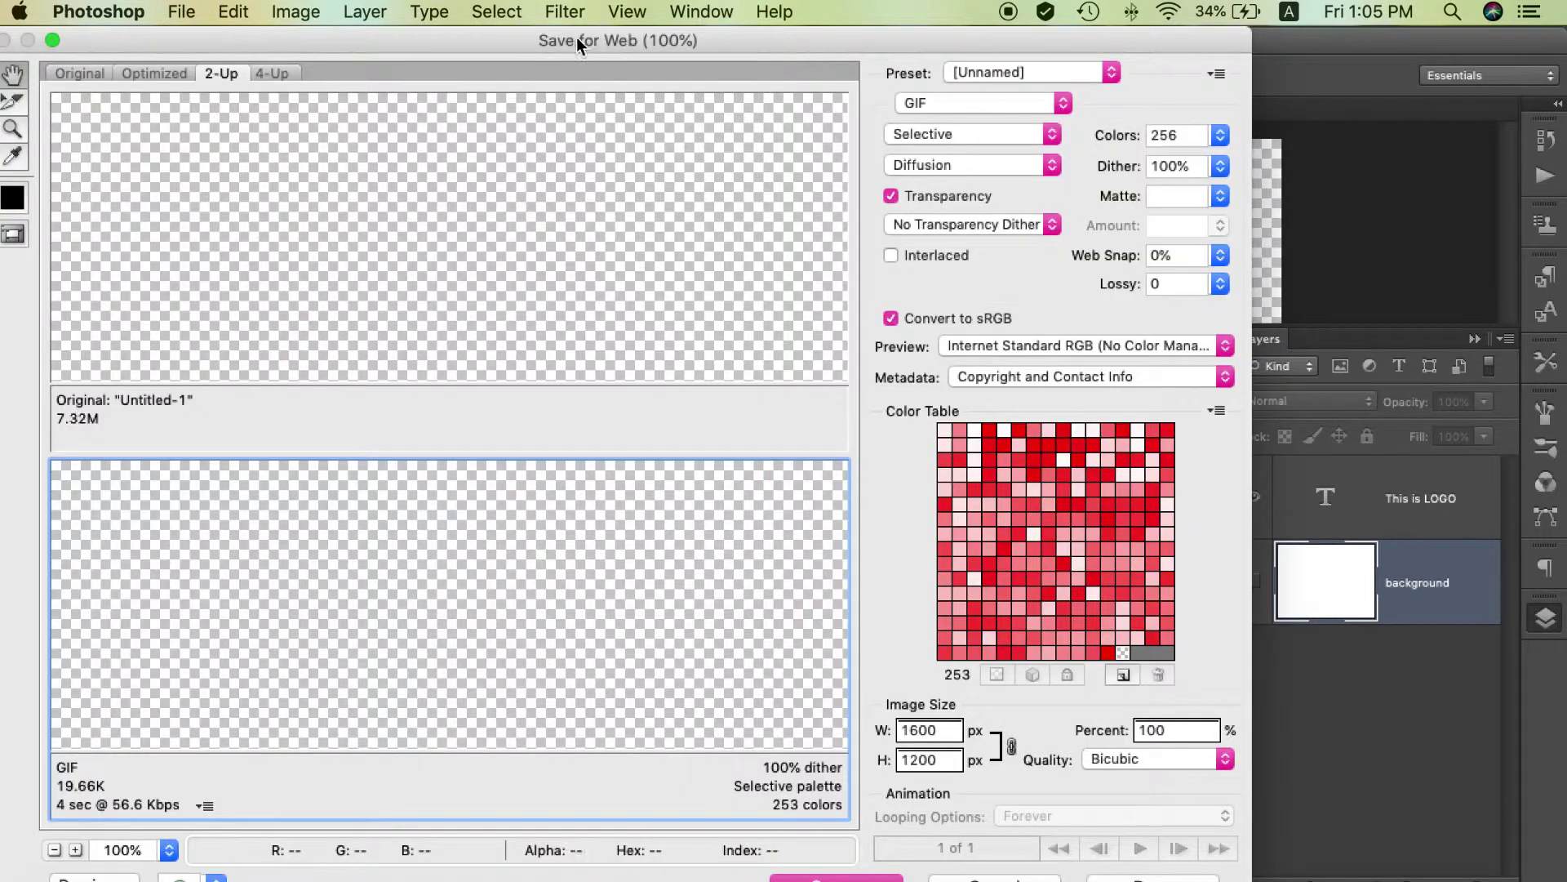
left_click_drag(577, 36, 785, 44)
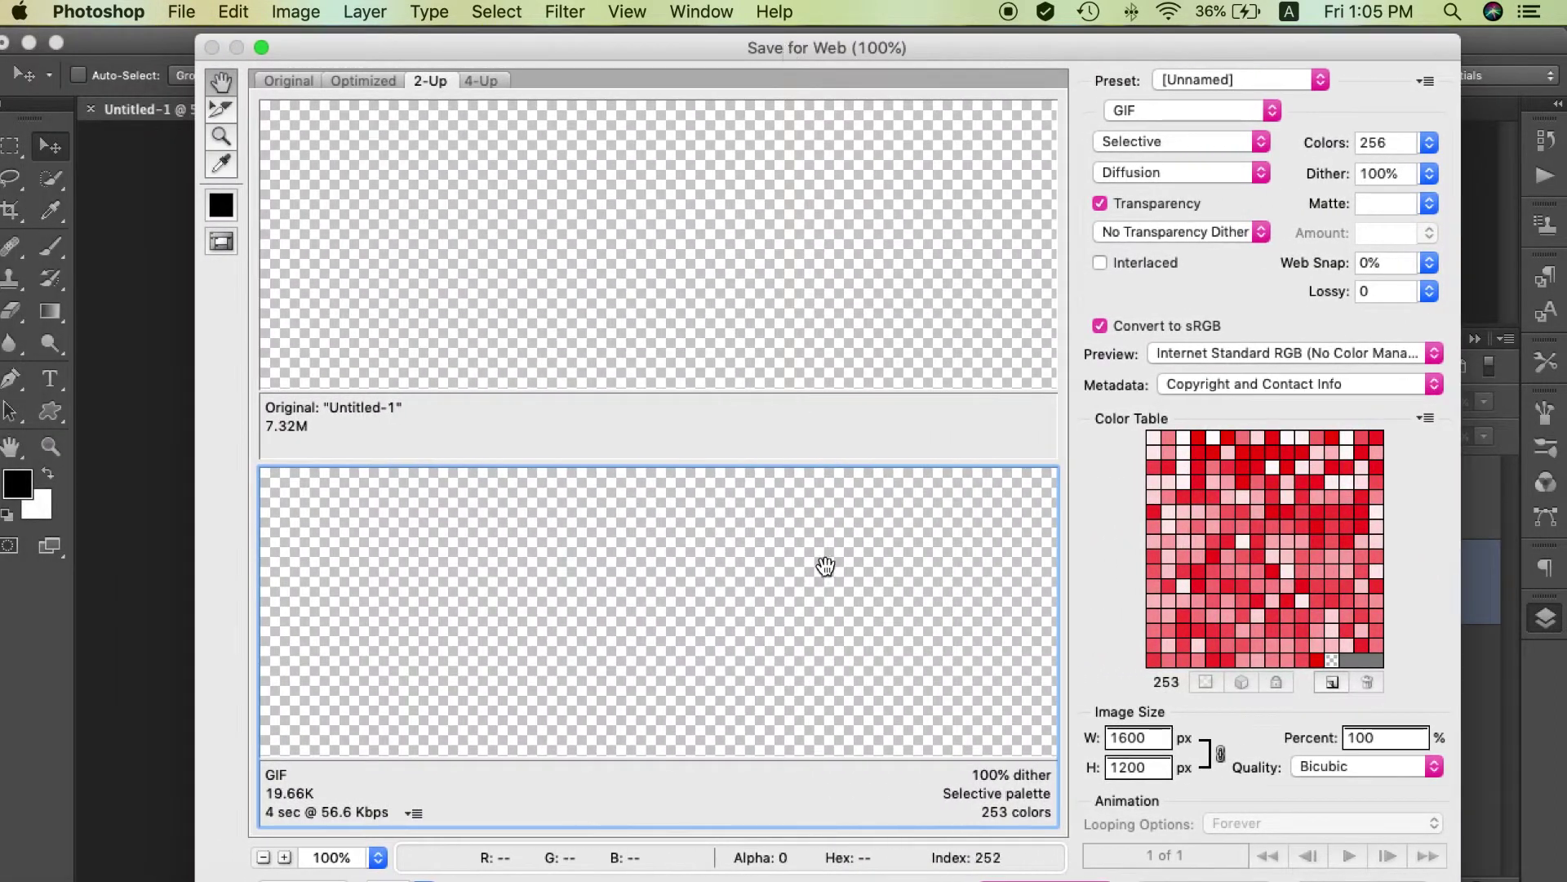
left_click_drag(736, 690, 734, 466)
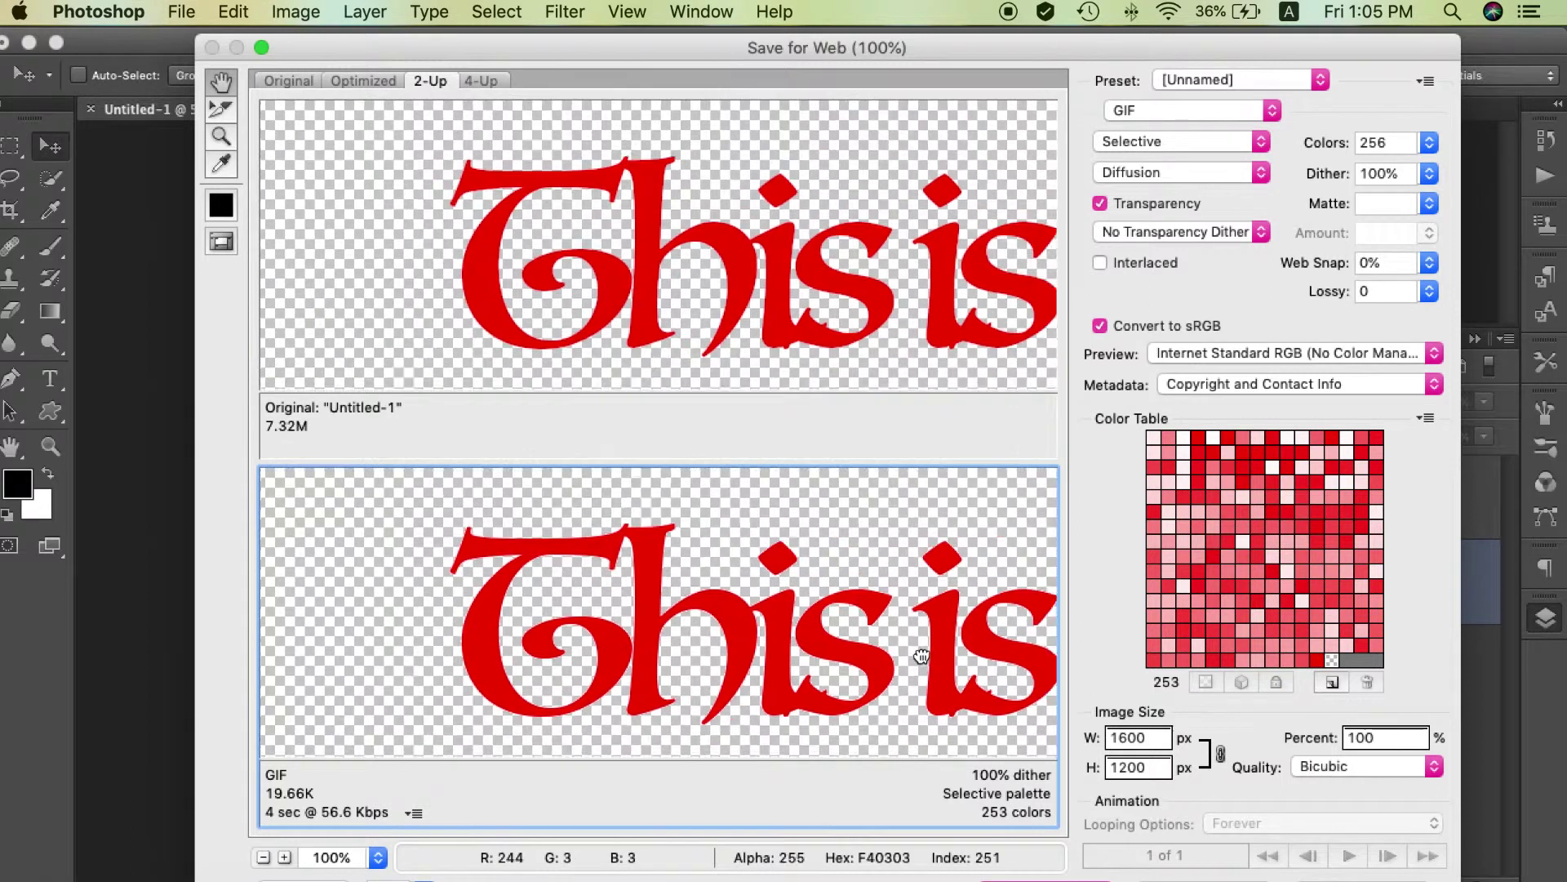
left_click_drag(927, 654, 733, 659)
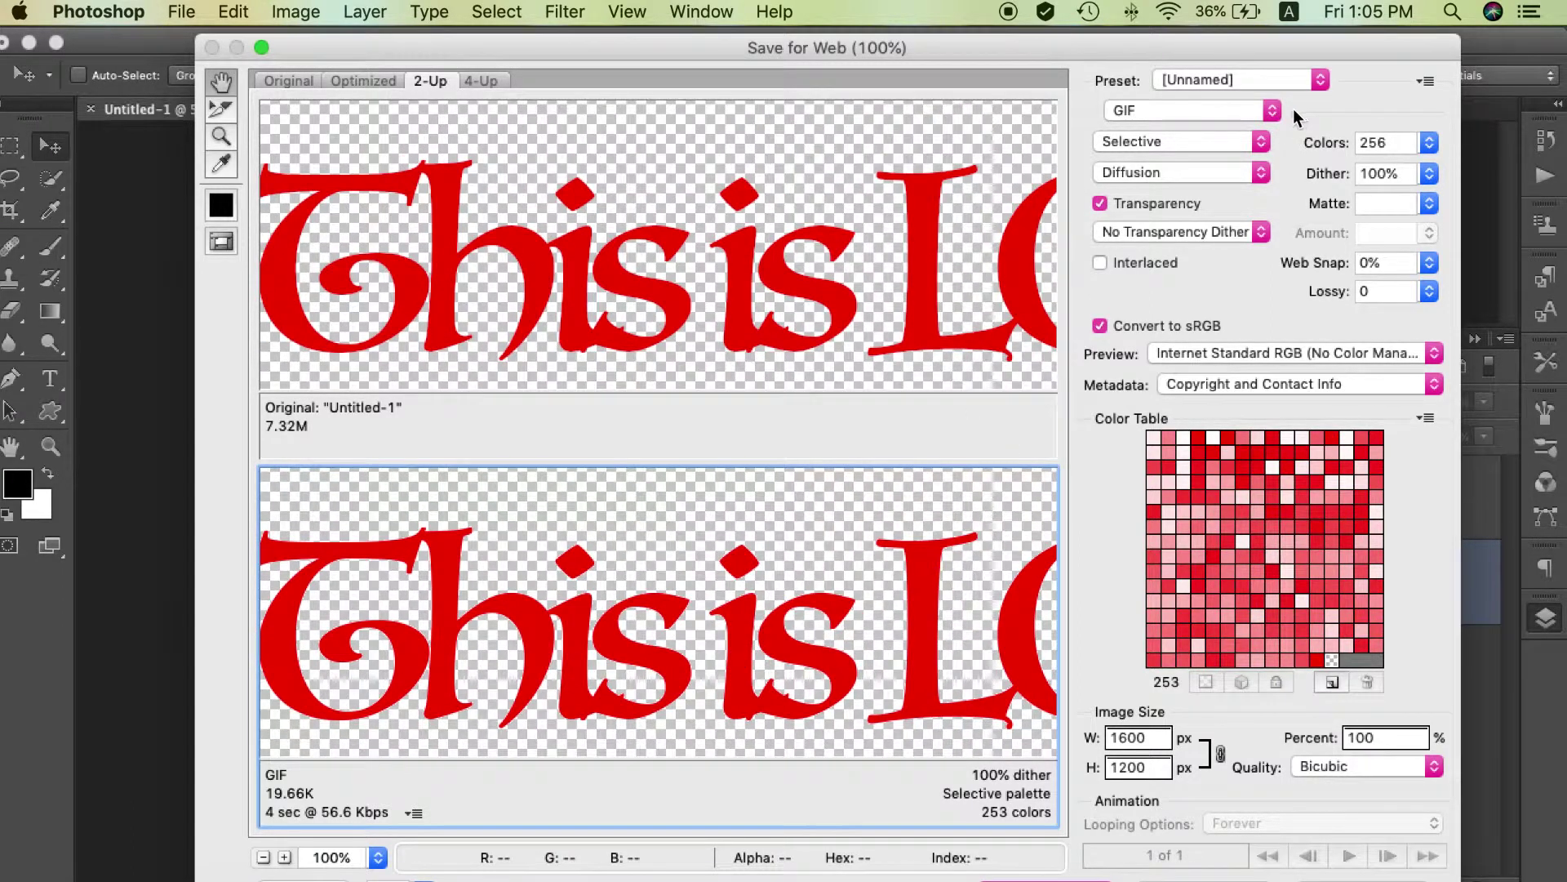
left_click(1164, 108)
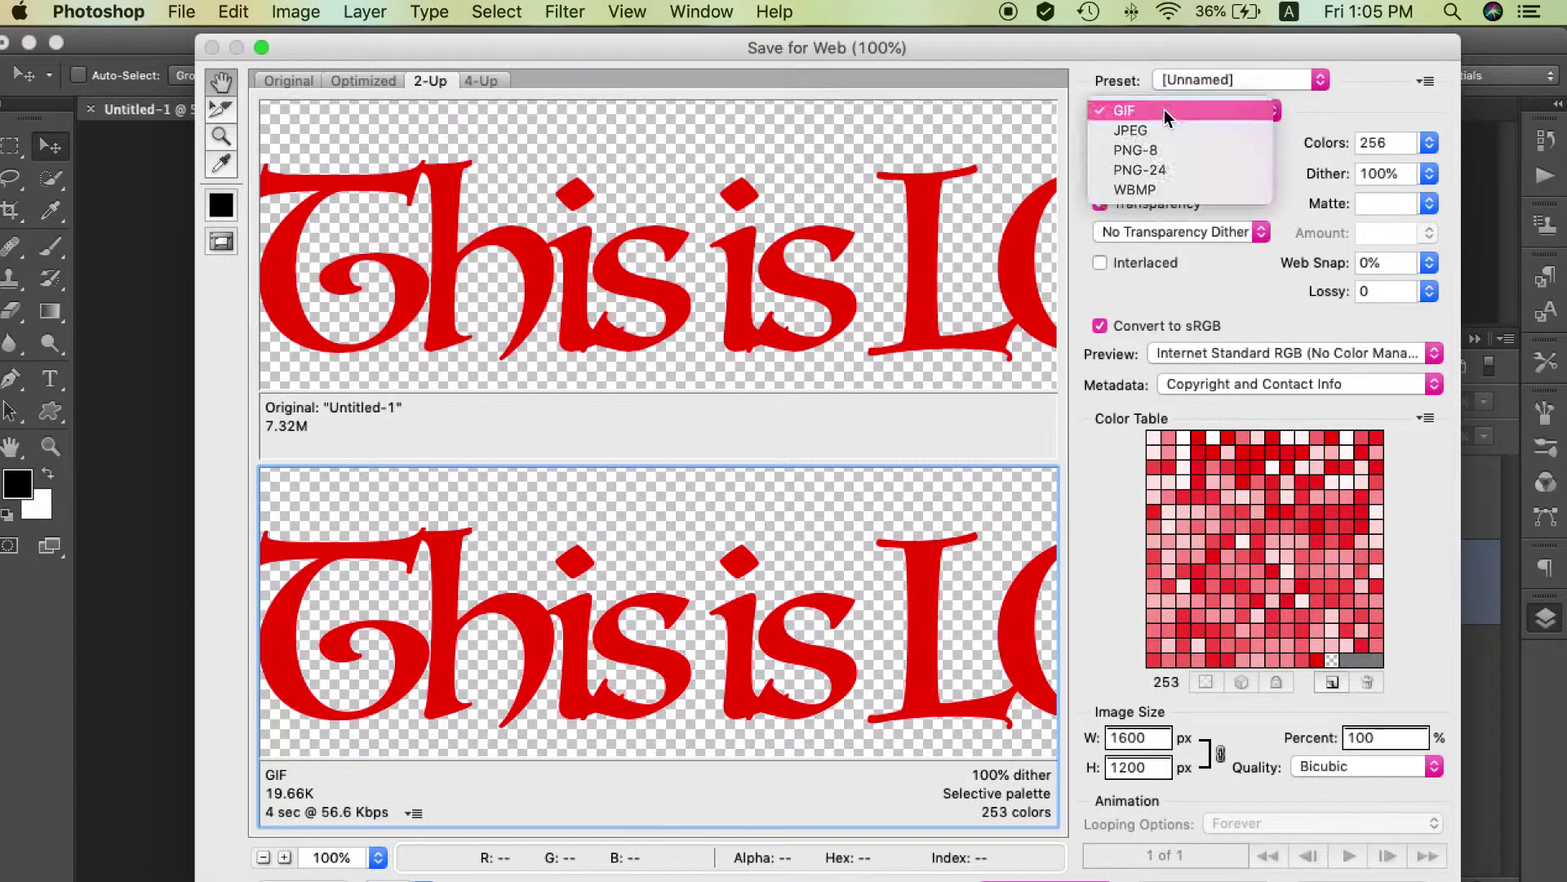
left_click(1164, 153)
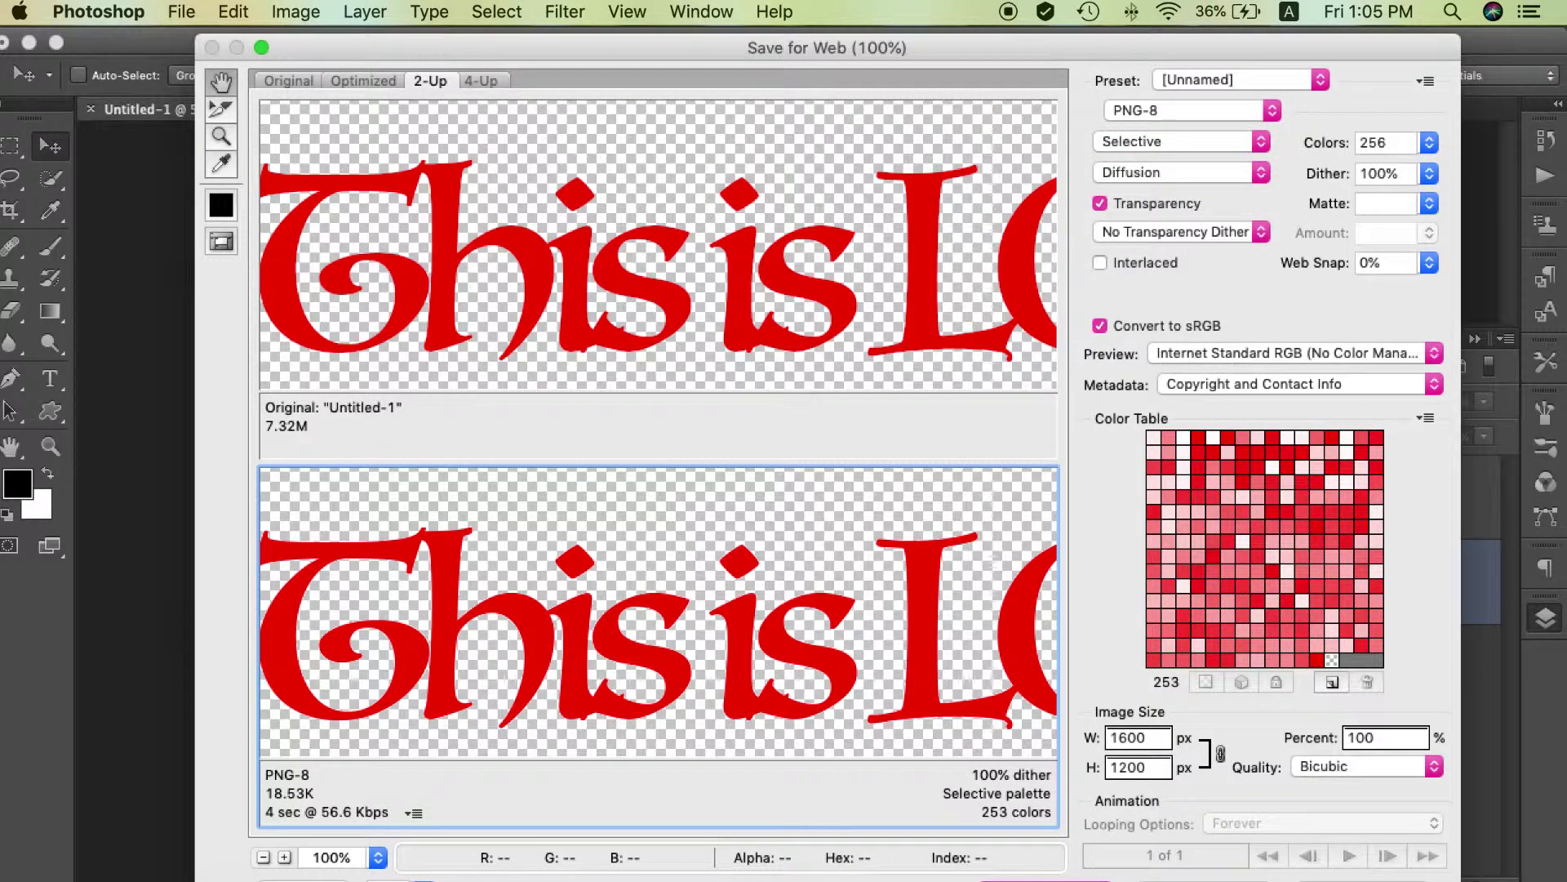
key("Return")
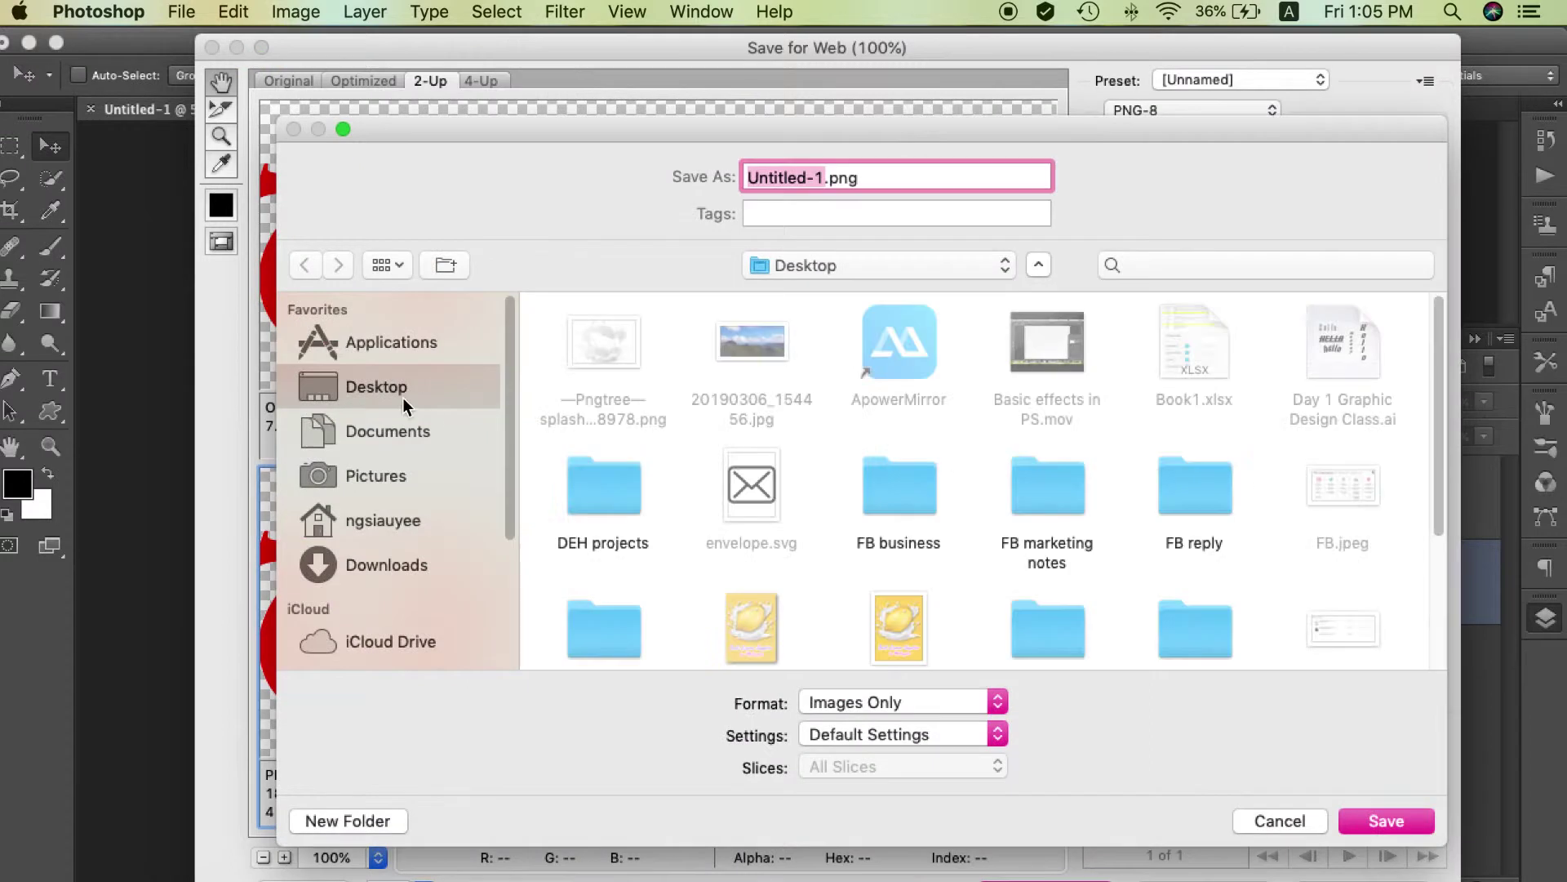
type("this is logo")
- Save the transparent export as 'this is logo.png' on the Desktop, then show the background layer again
key("Return")
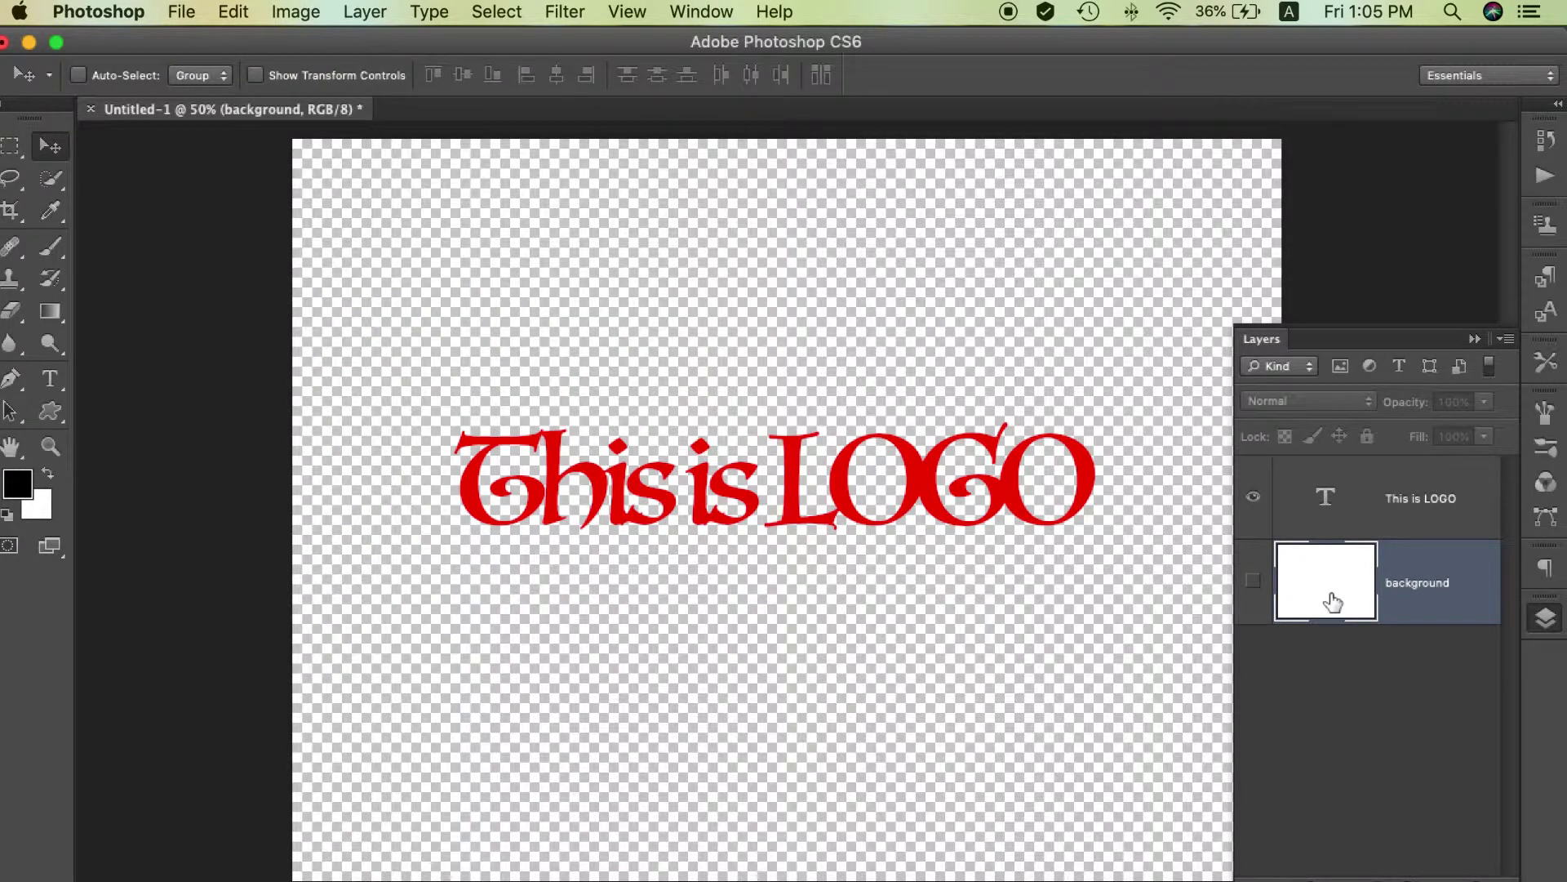
left_click(1253, 582)
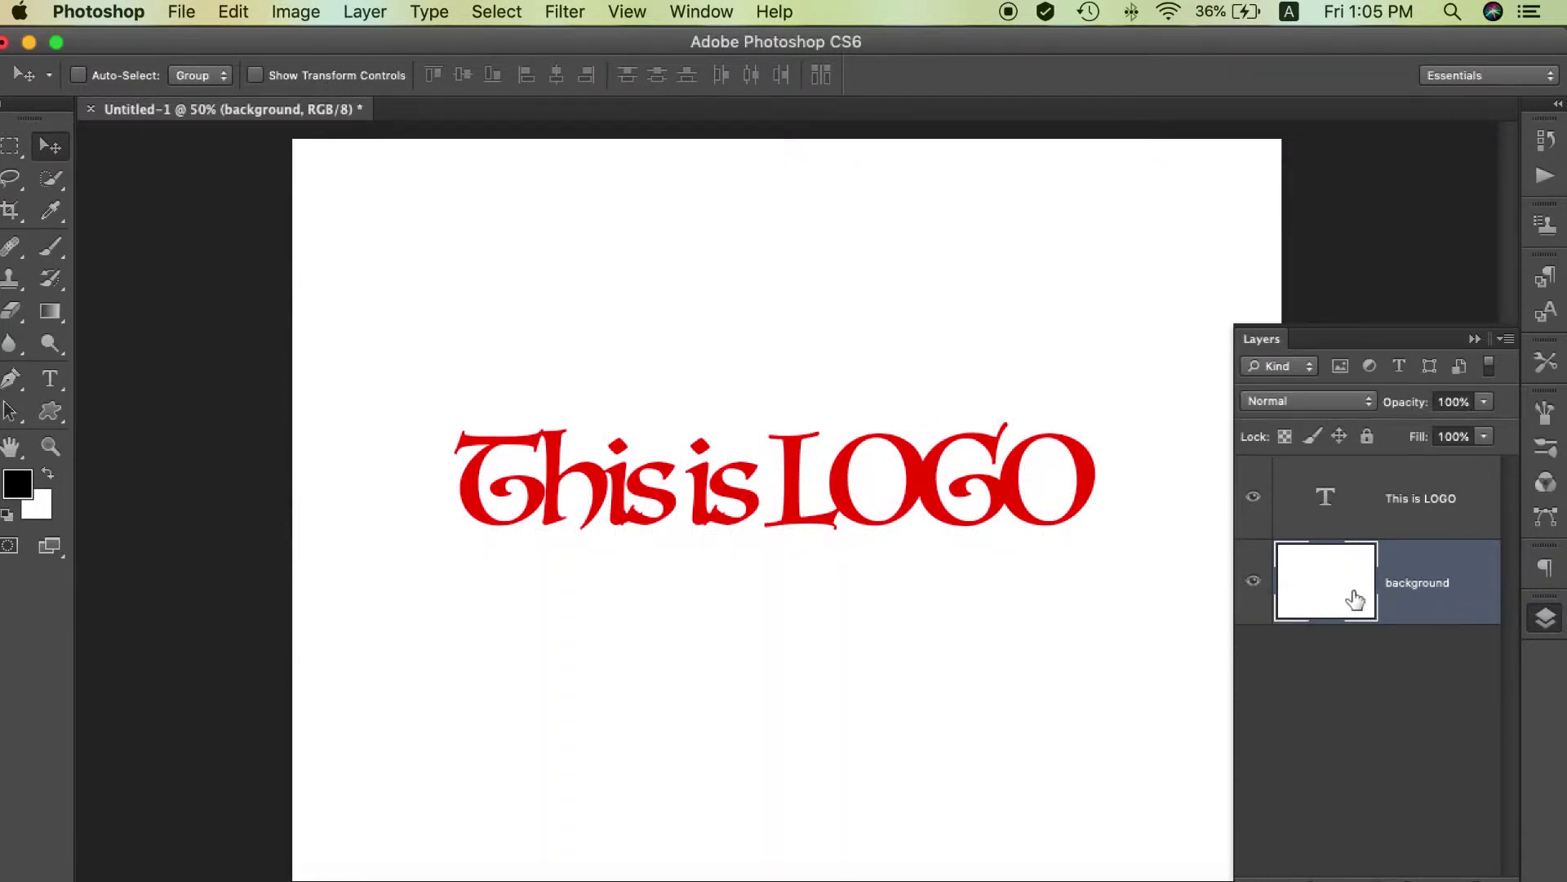
- Fill the background layer with black and collapse the Layers panel
key("alt+Delete")
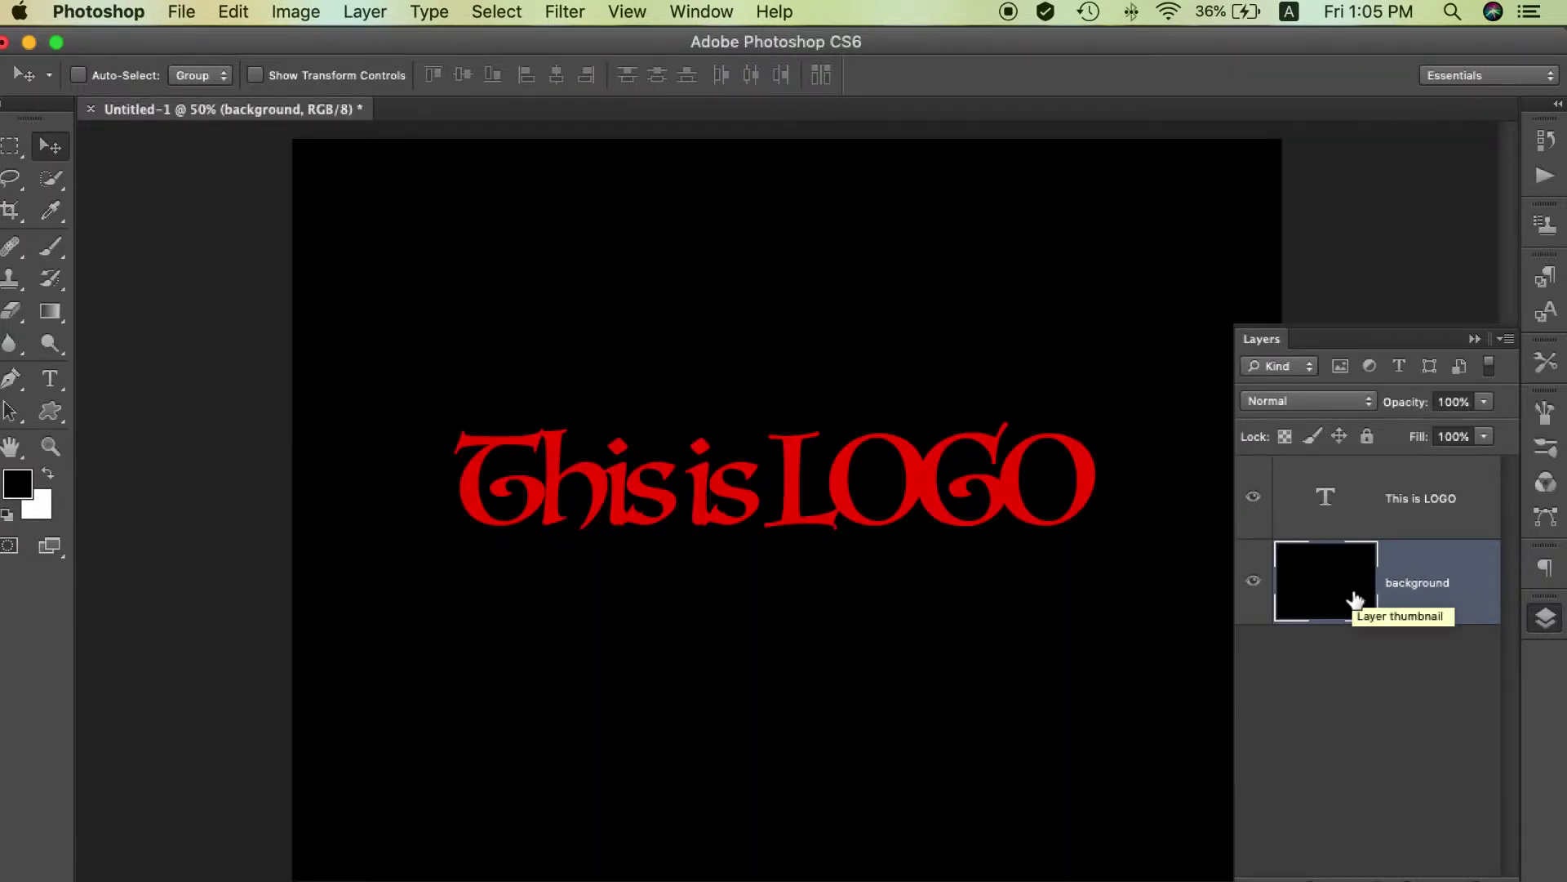
left_click(1474, 338)
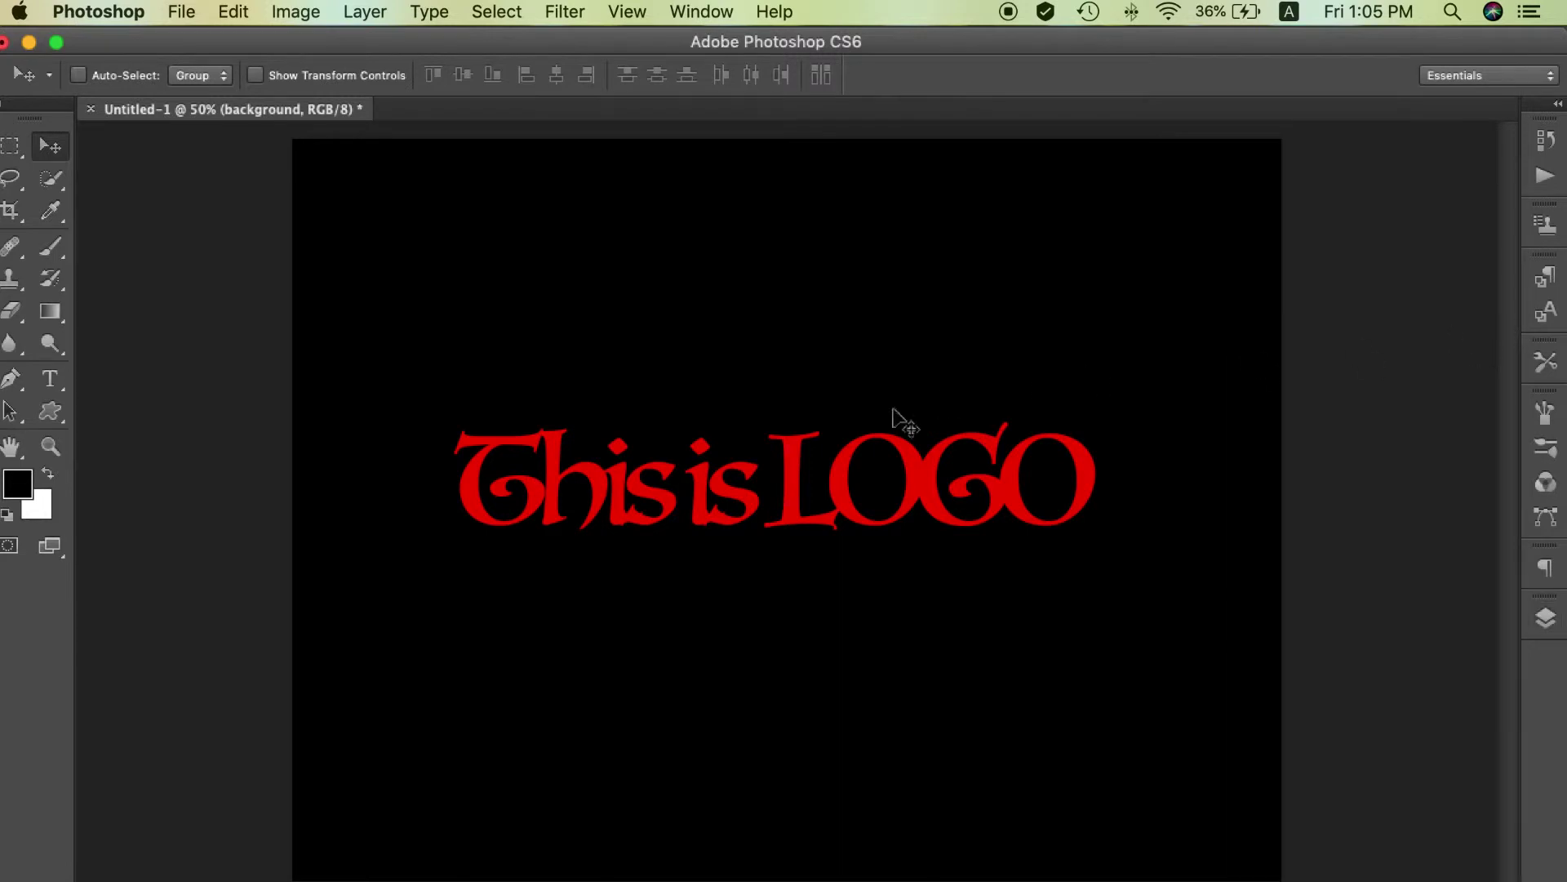
left_click(185, 13)
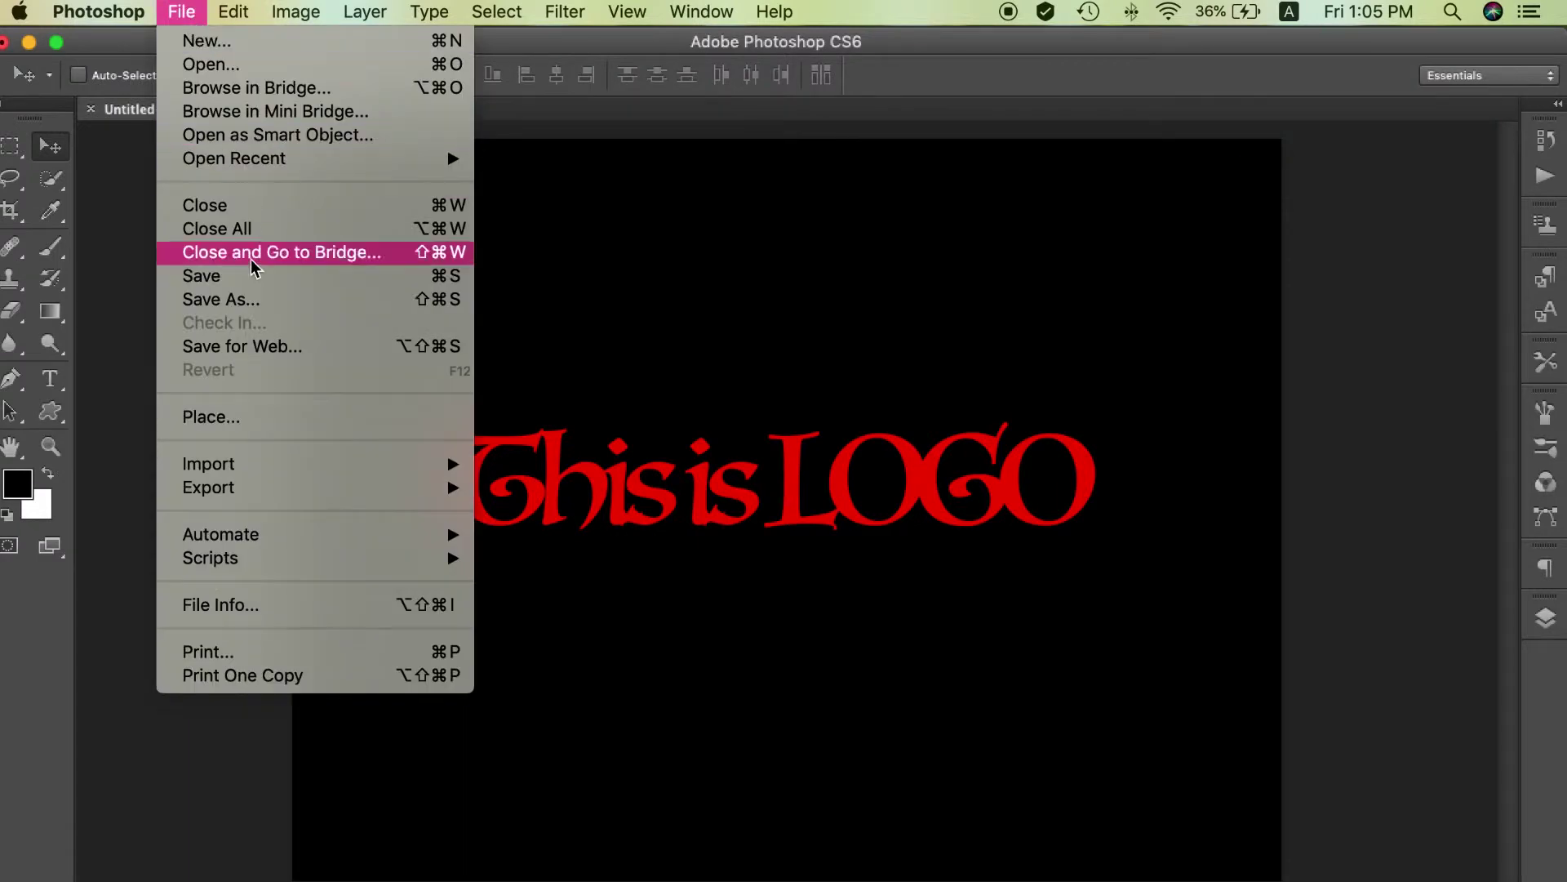
- Export the black-background logo from Save for Web as PNG-8 'this is logo black'
left_click(283, 351)
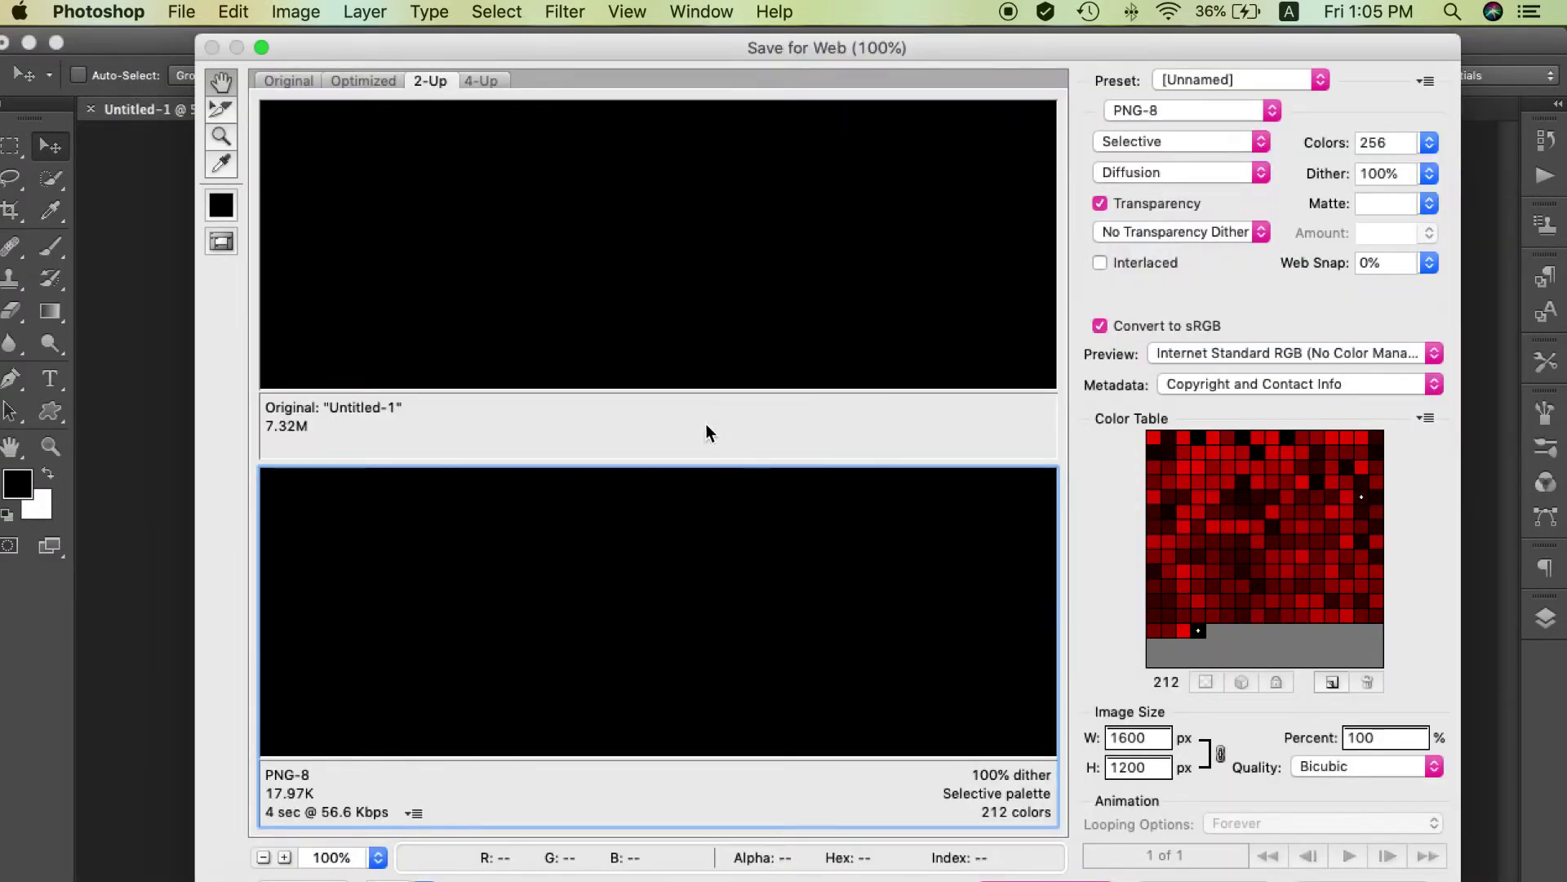
mouse_move(717, 612)
left_mouse_down()
mouse_move(719, 517)
mouse_move(721, 654)
mouse_move(777, 675)
left_mouse_up()
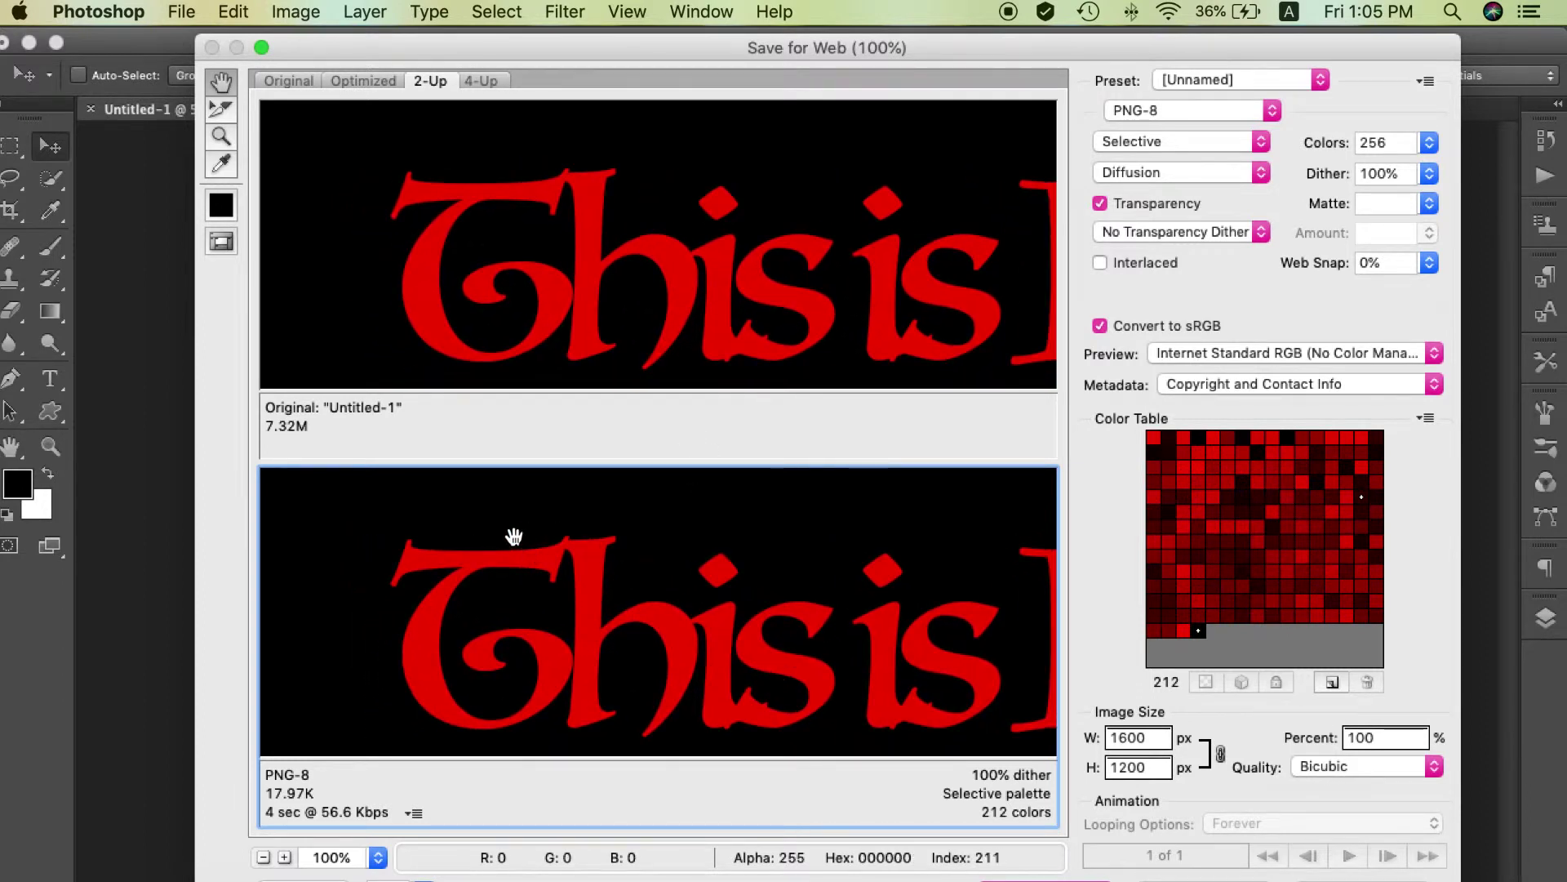
mouse_move(514, 532)
left_mouse_down()
mouse_move(550, 571)
mouse_move(531, 599)
left_mouse_up()
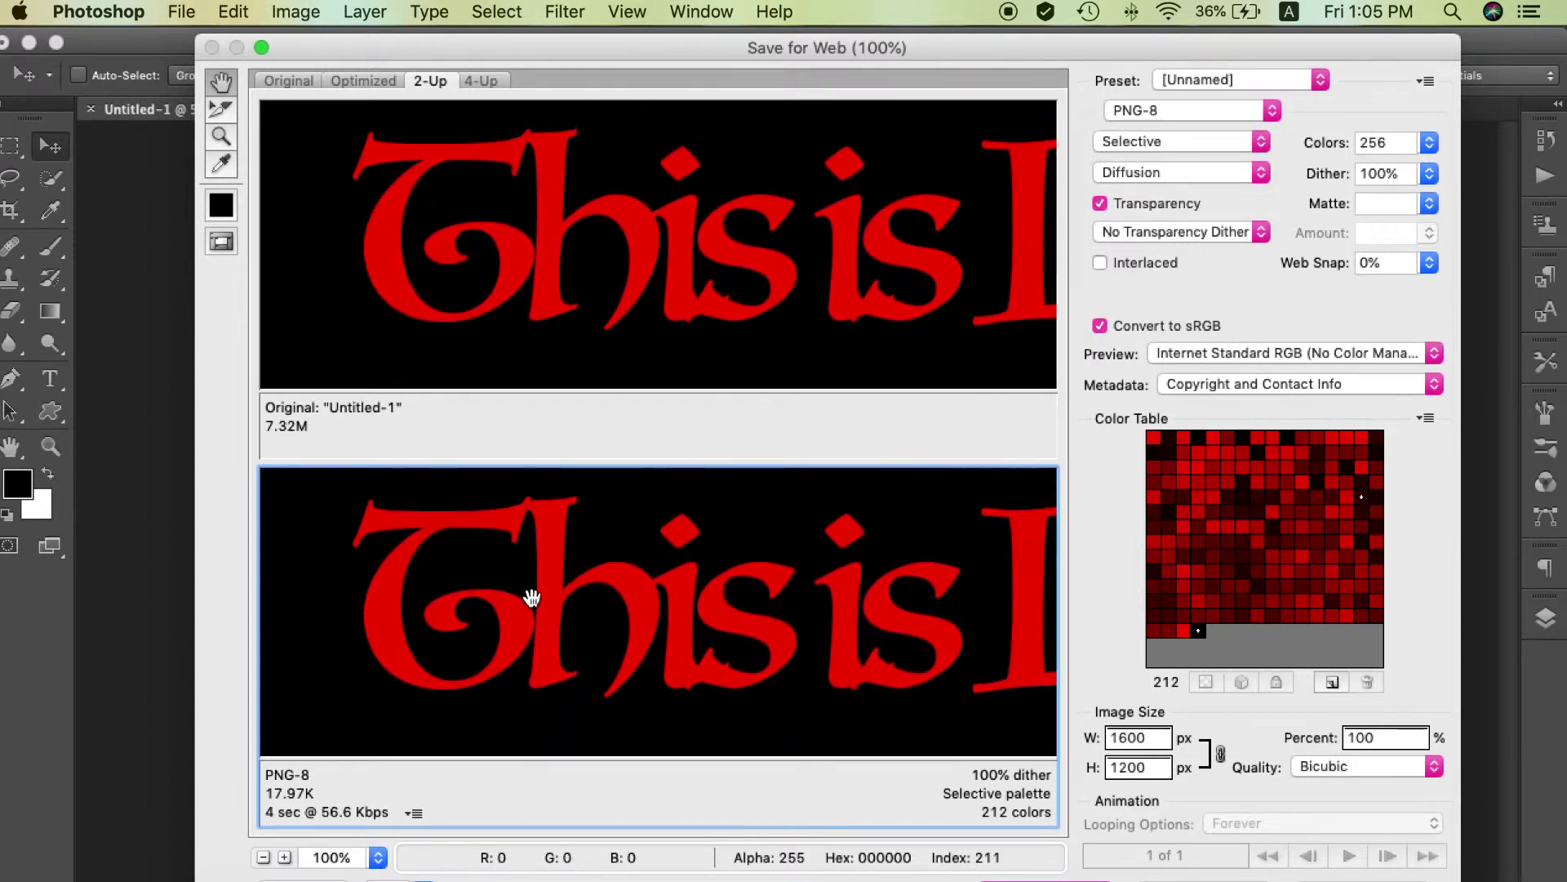
left_click_drag(875, 543, 620, 576)
left_click_drag(920, 631, 666, 603)
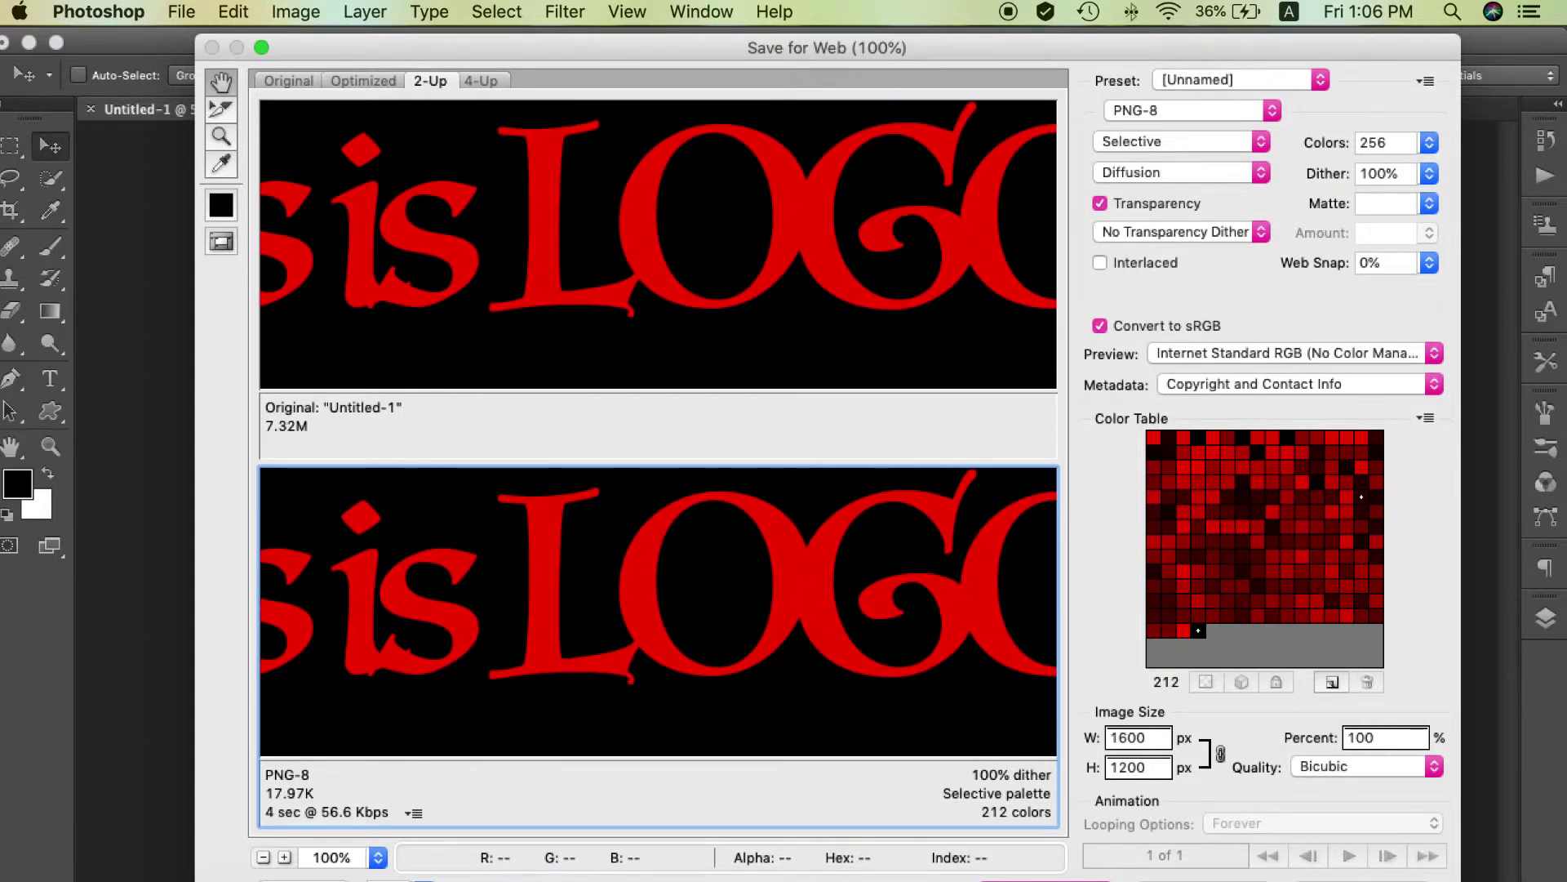
key("Return")
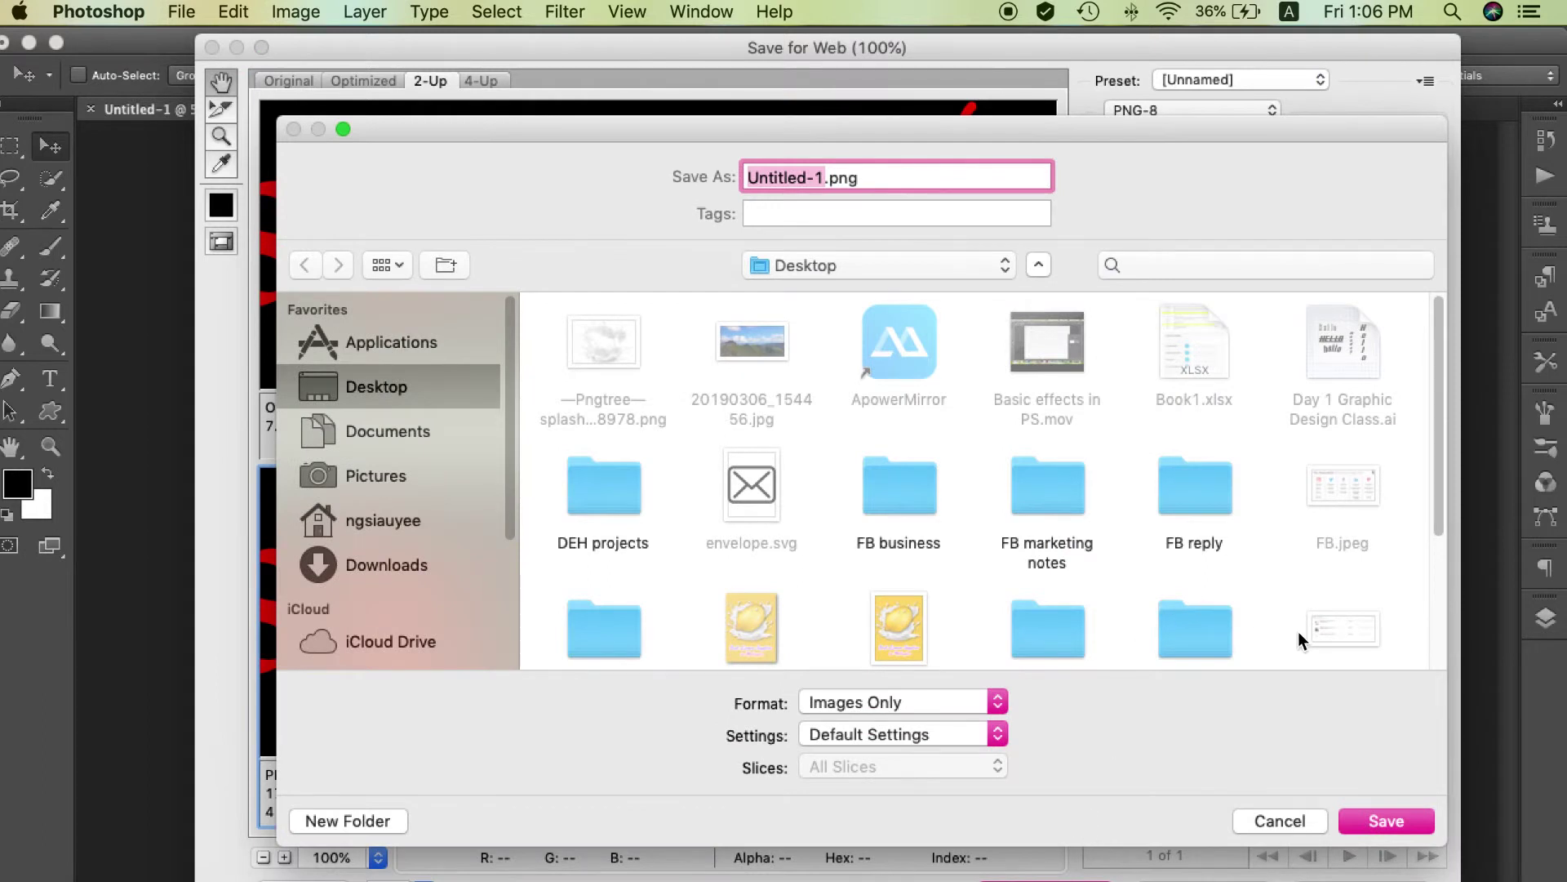
type("this is logo black")
key("Return")
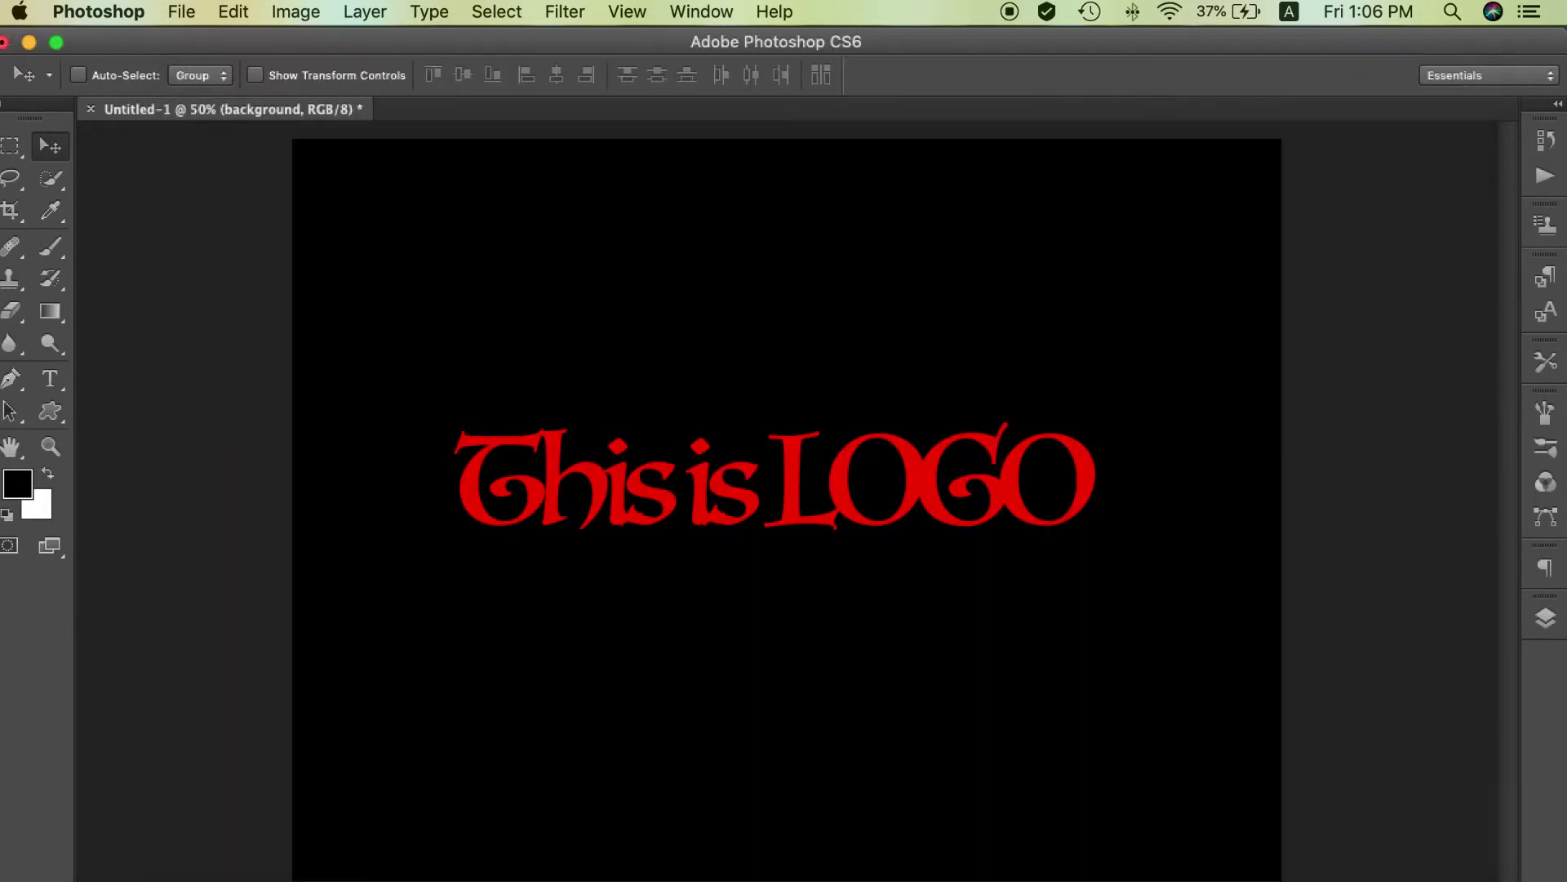
left_click(43, 871)
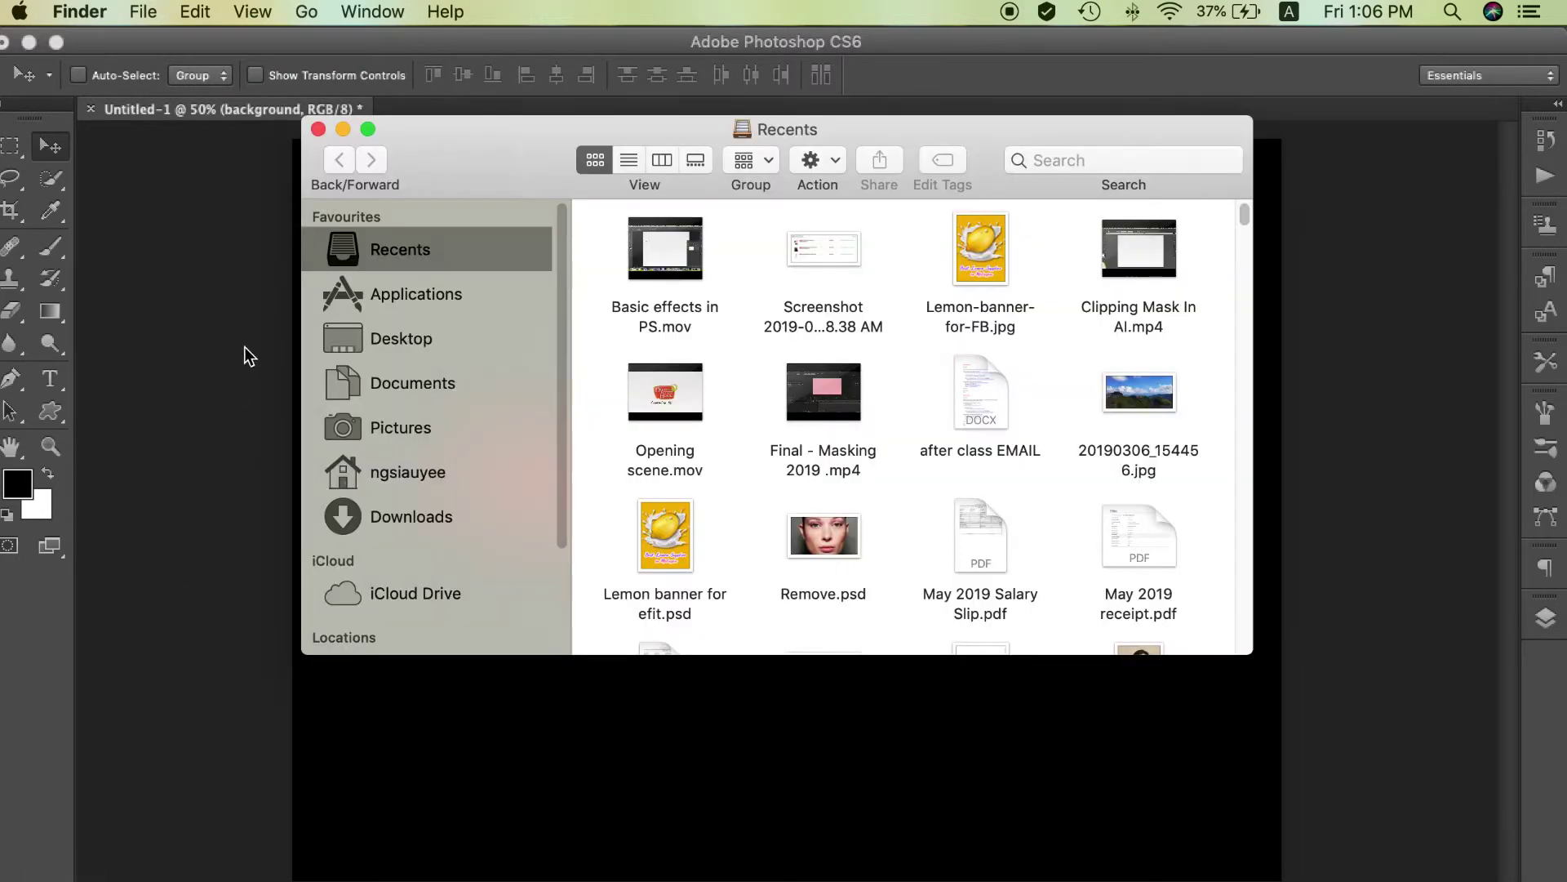
- Open this-is-logo.png from the Desktop folder in Preview
left_click(396, 335)
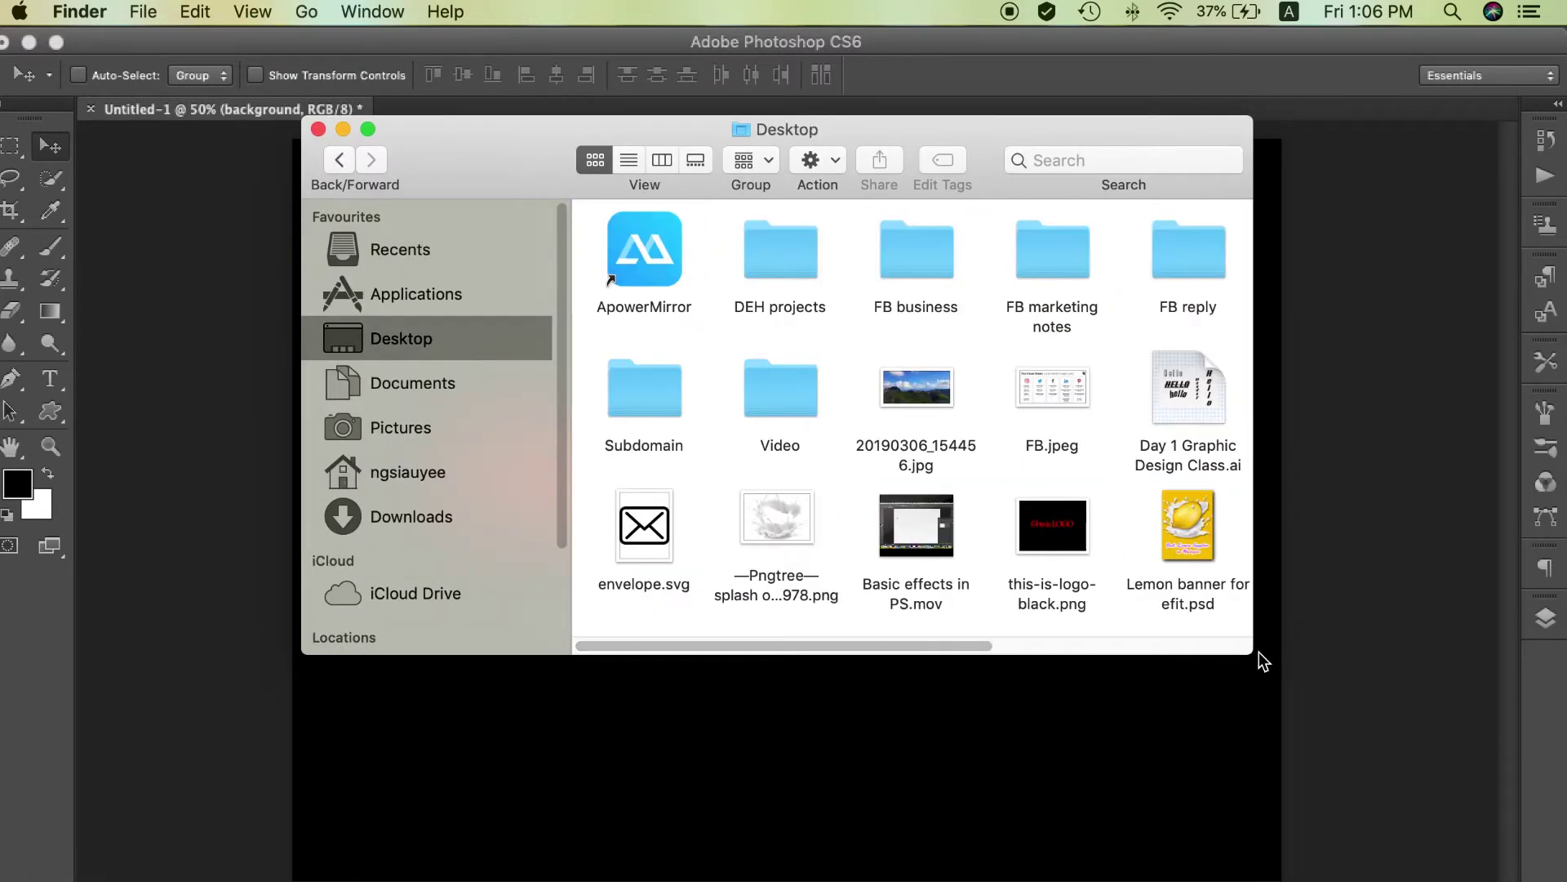
left_click_drag(1246, 653, 1541, 778)
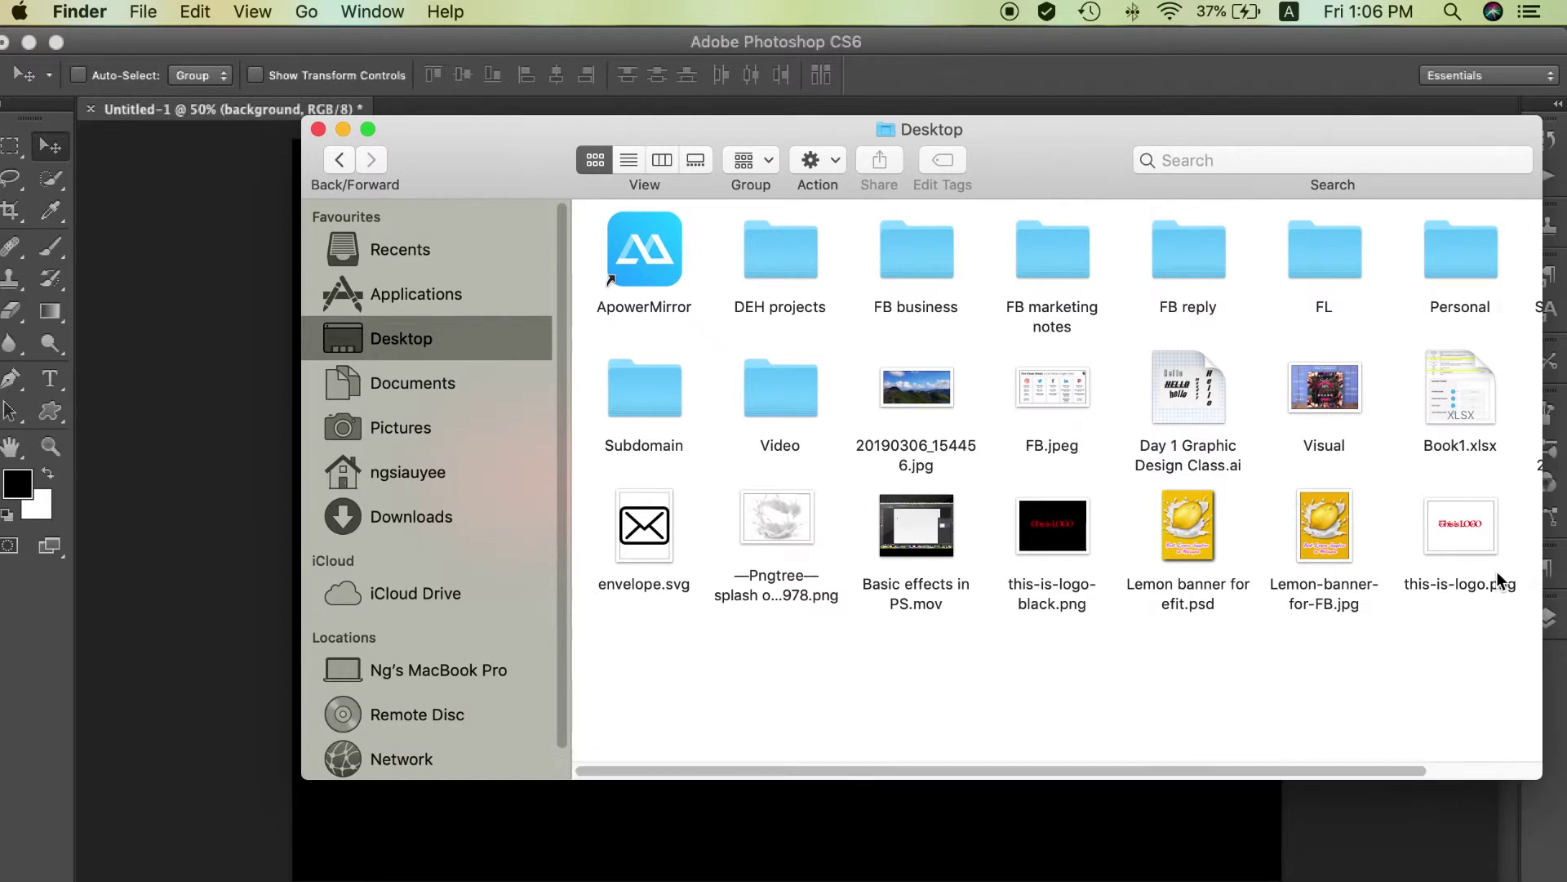
left_click(1474, 537)
double_click(1475, 536)
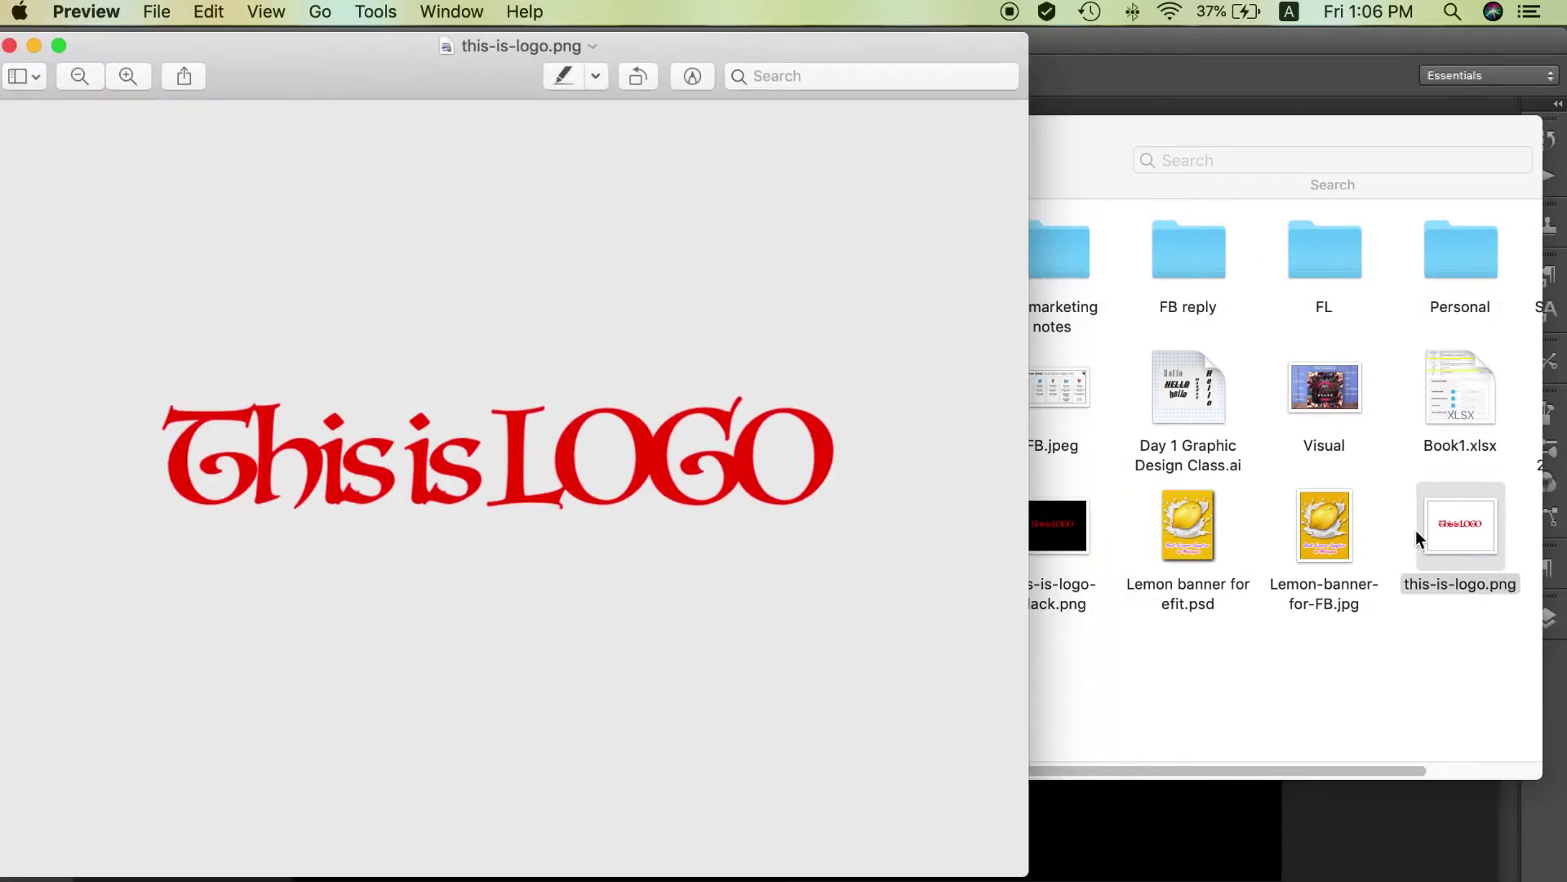
left_click(1074, 535)
- Open this-is-logo-black.png beside the transparent version in Preview, then return to Photoshop
double_click(1074, 536)
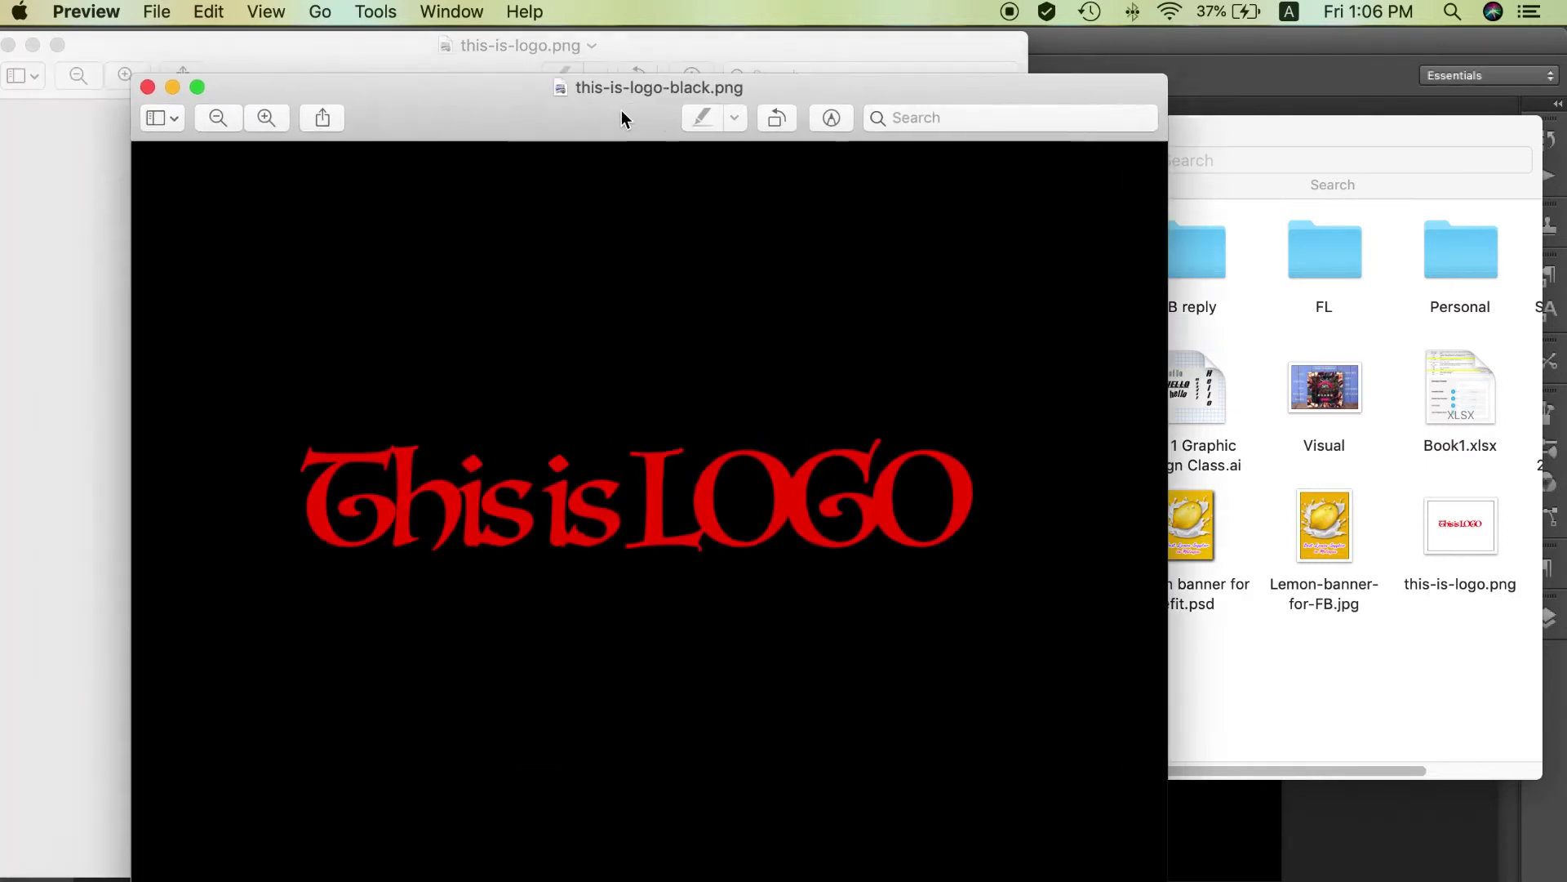
left_click_drag(623, 117, 998, 120)
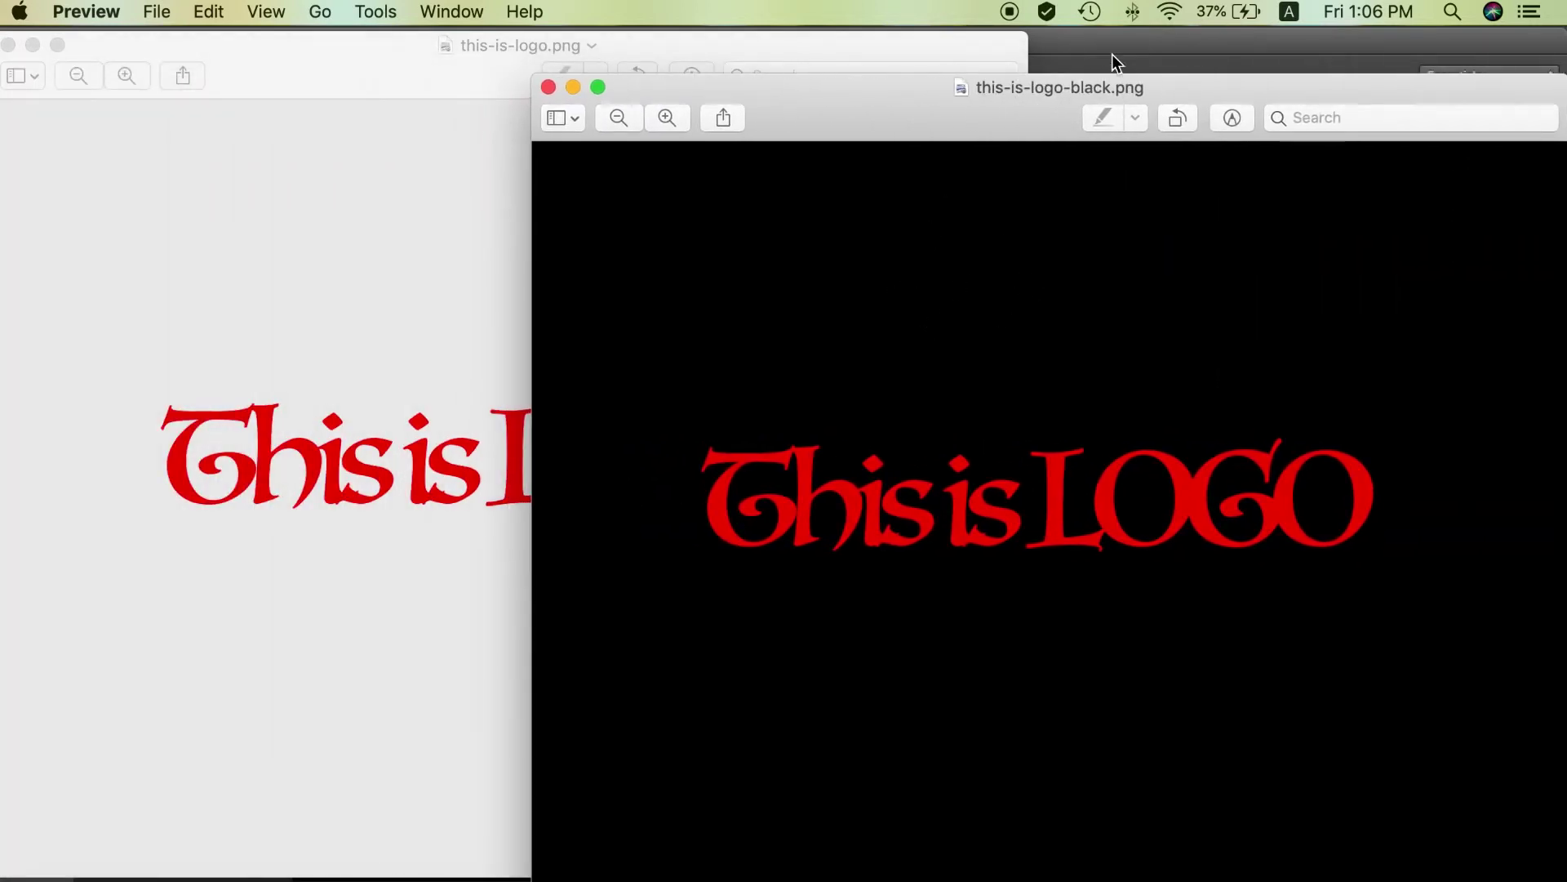
key("super+Tab")
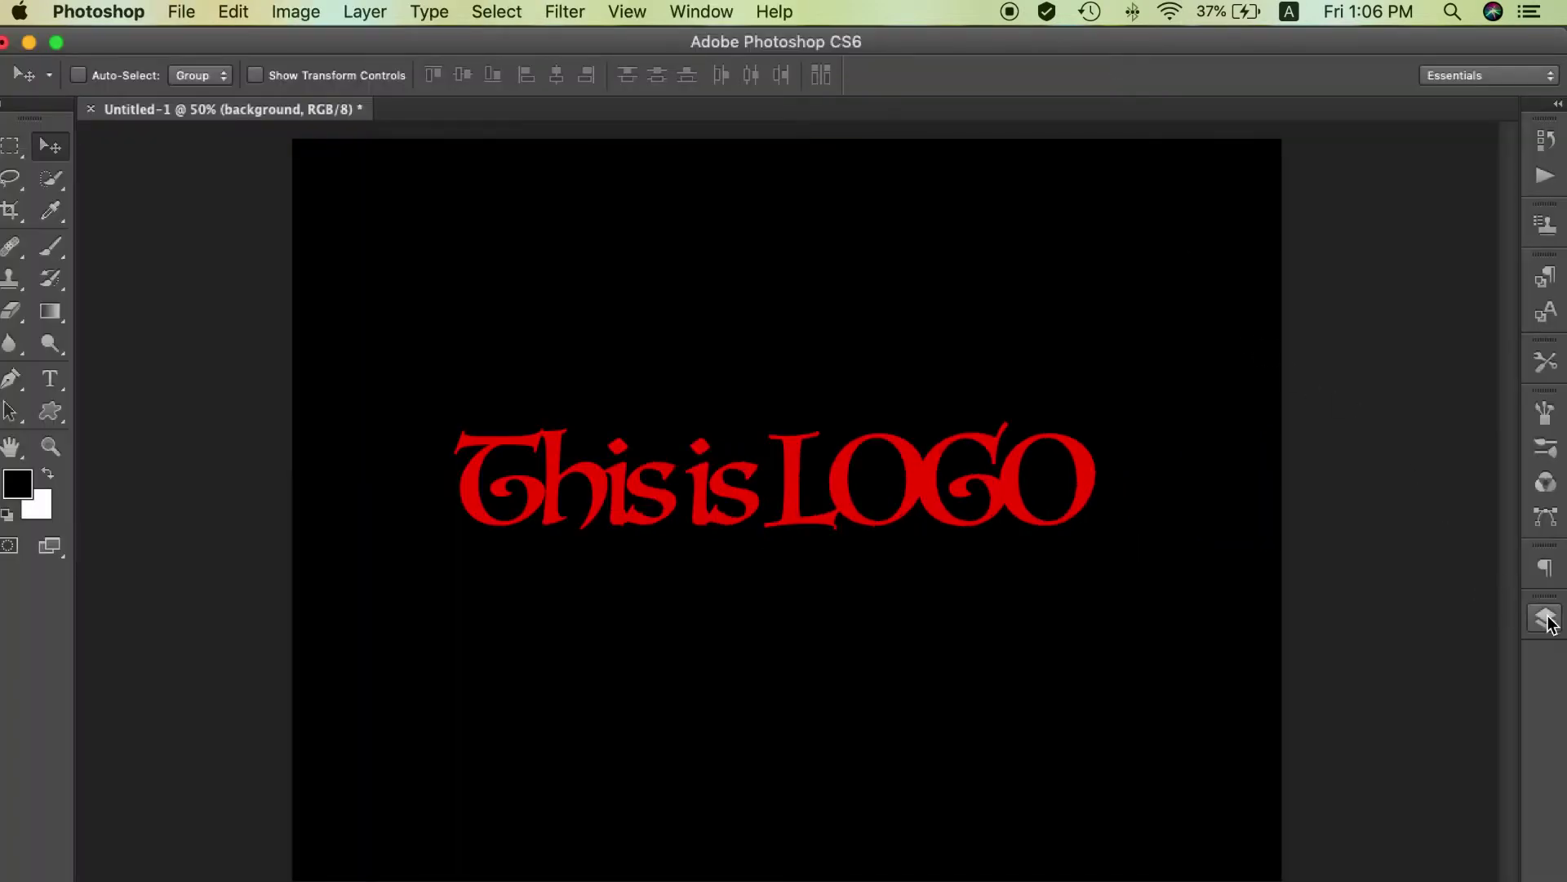
- Show the Layers panel and hide, then re-show, the black background layer
left_click(1546, 618)
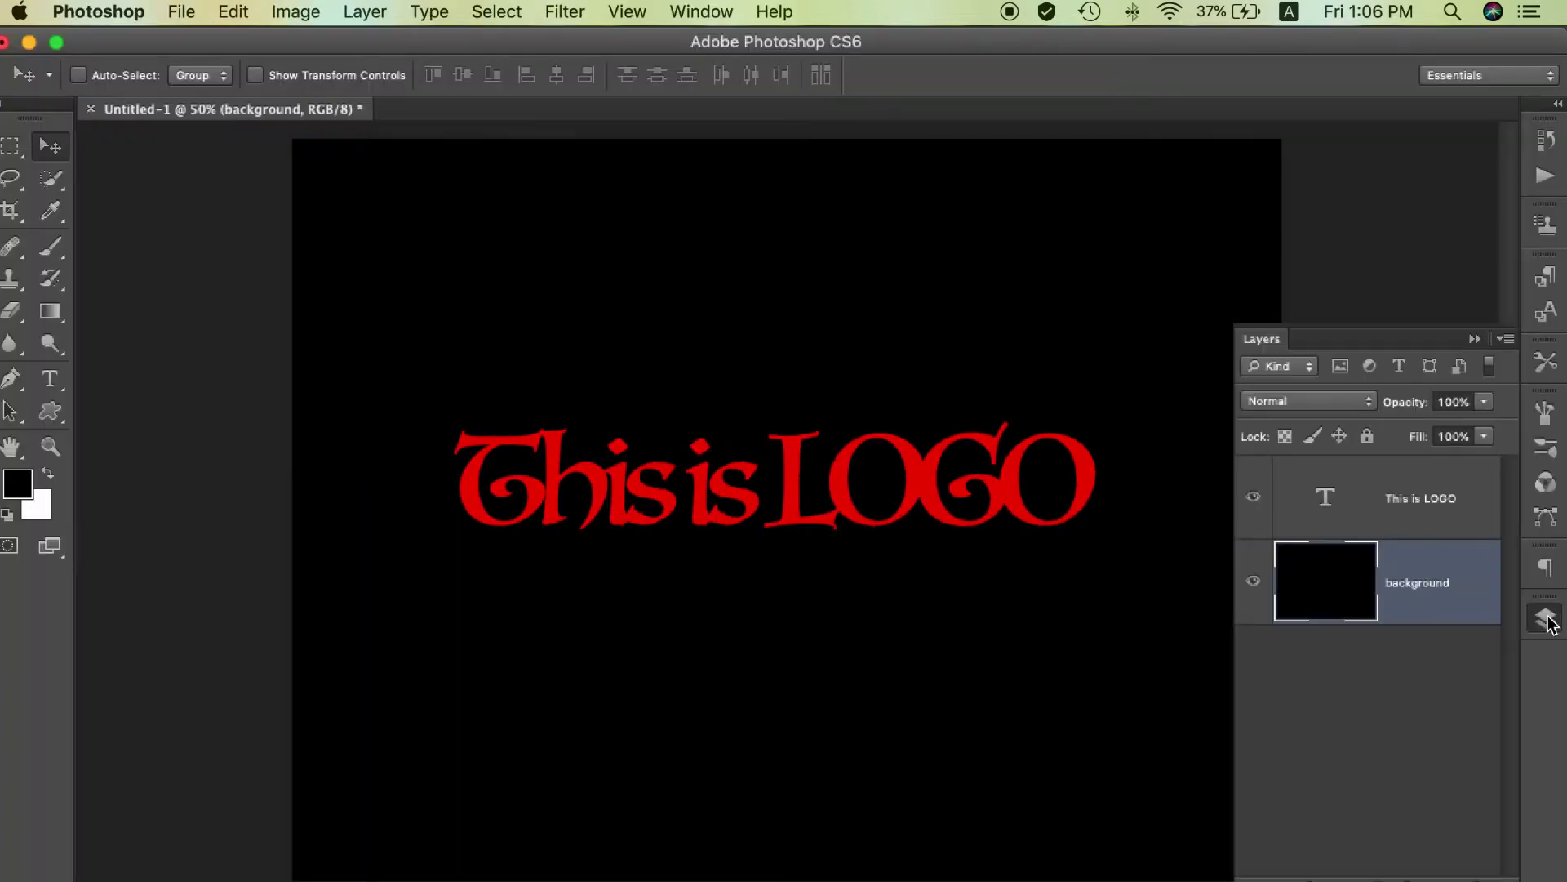
left_click(1255, 586)
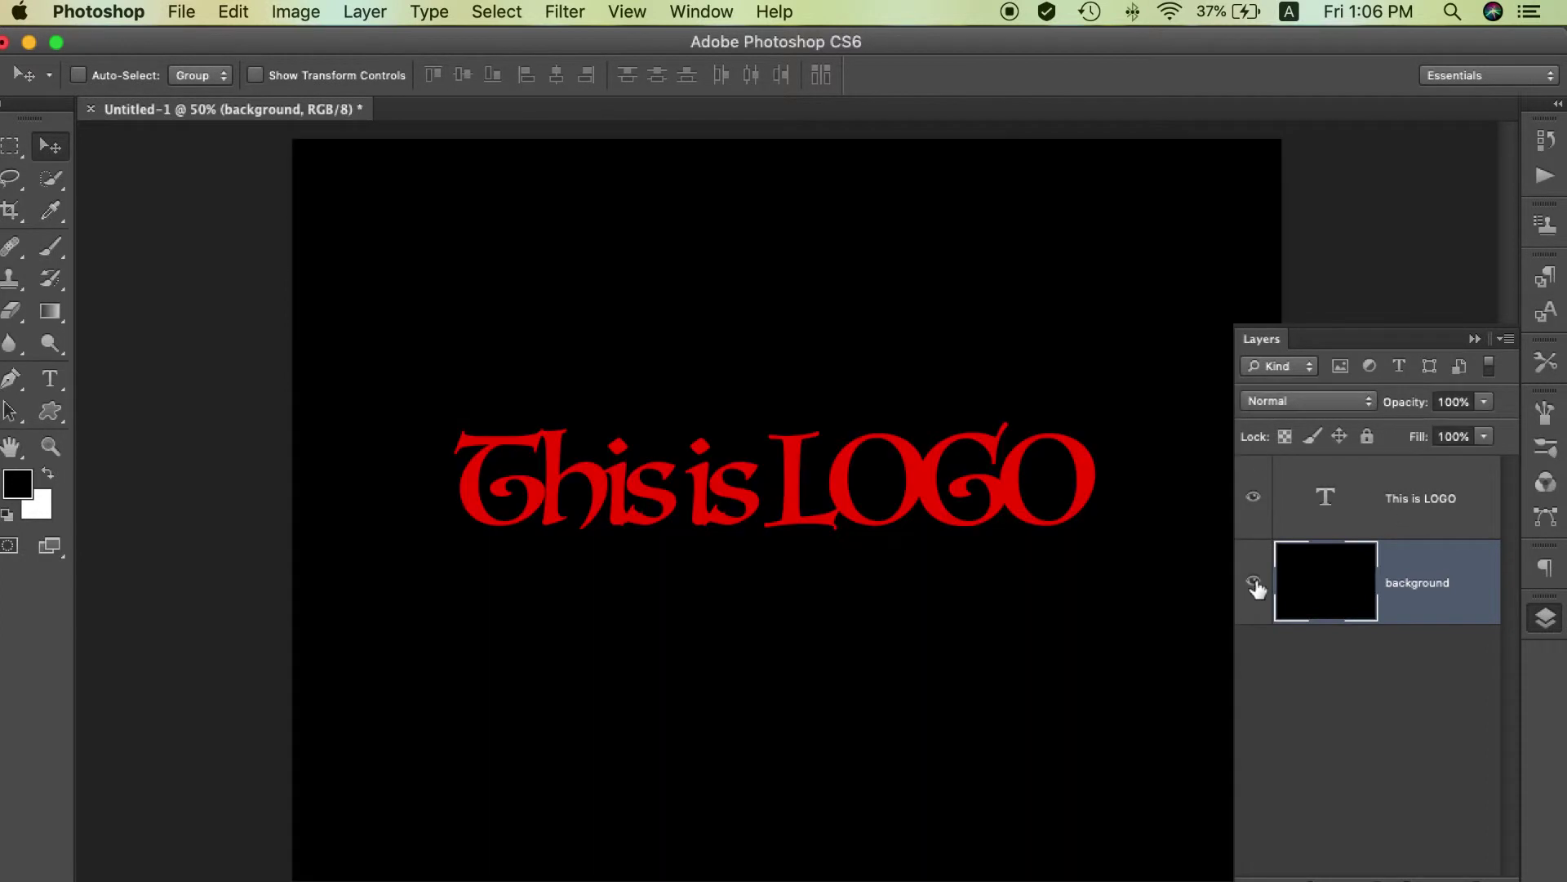
left_click(1254, 583)
left_click(180, 16)
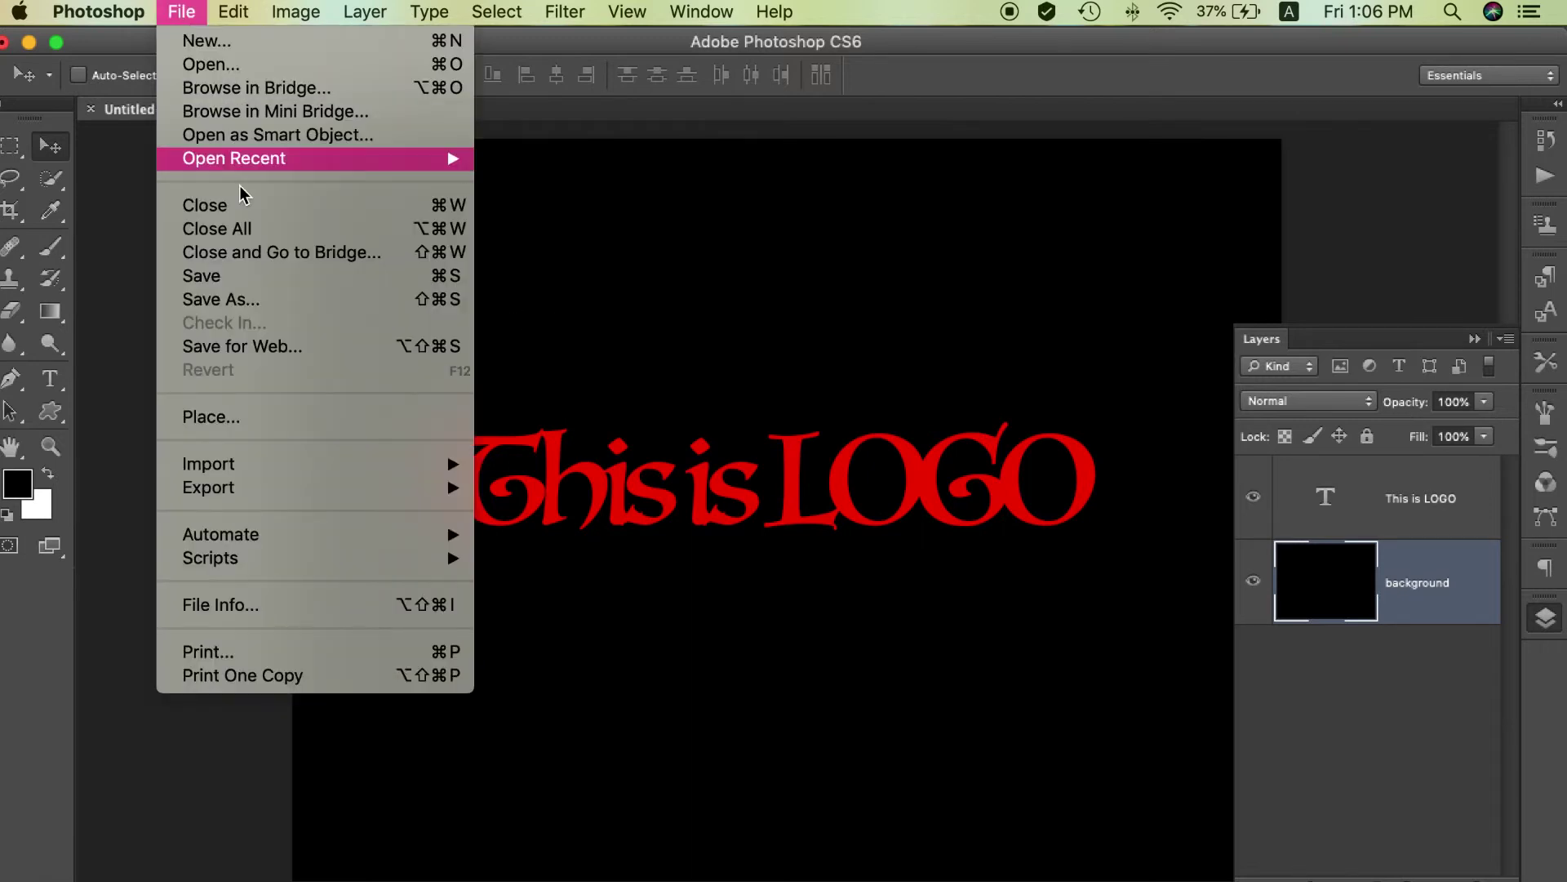
left_click(301, 349)
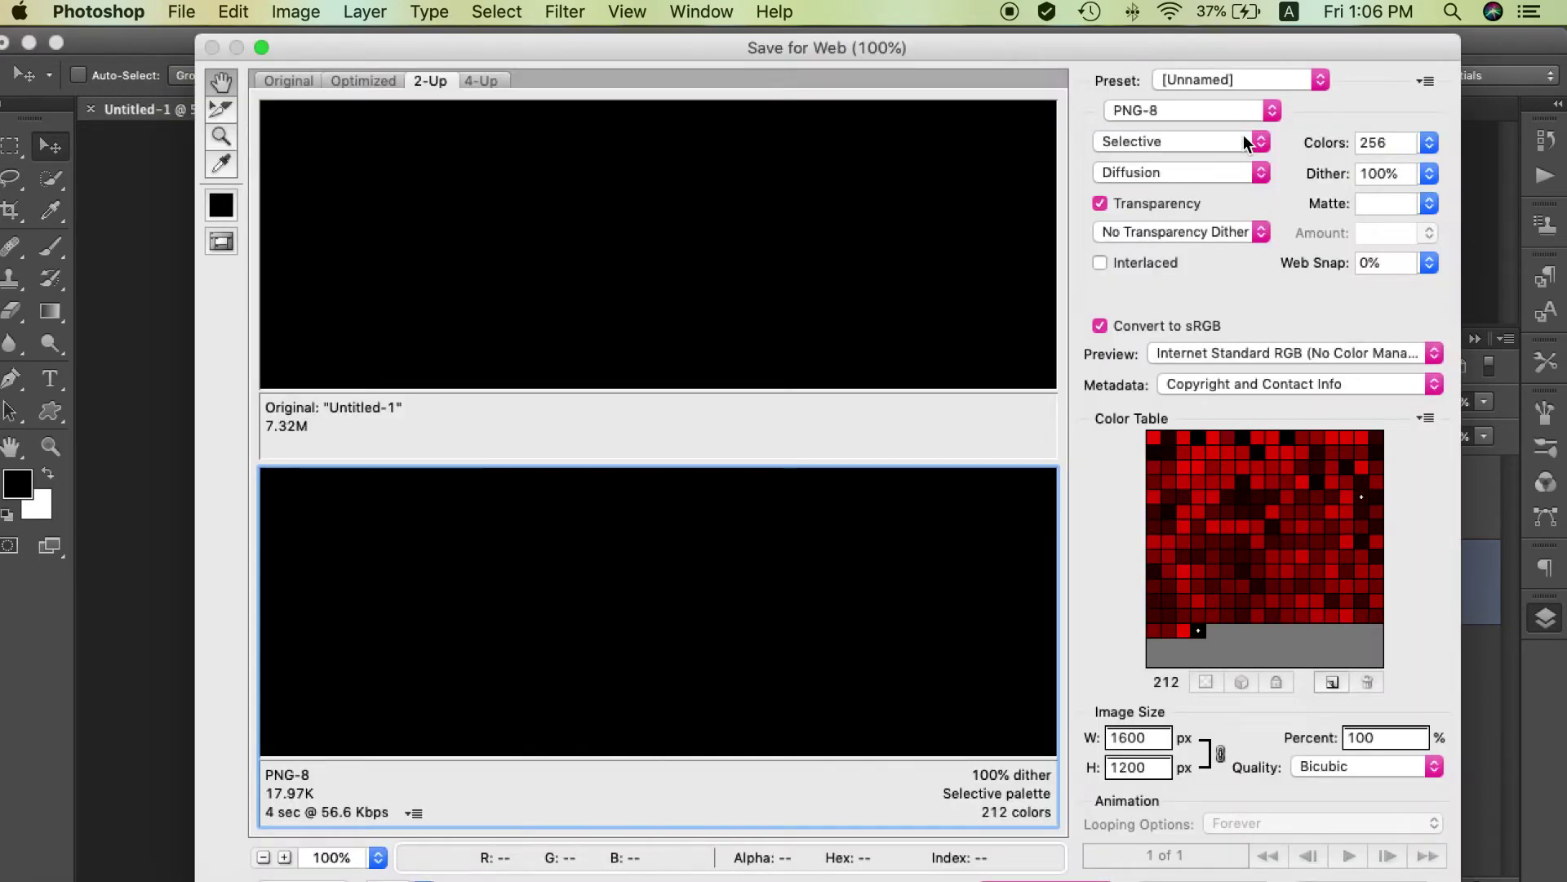
left_click(1136, 108)
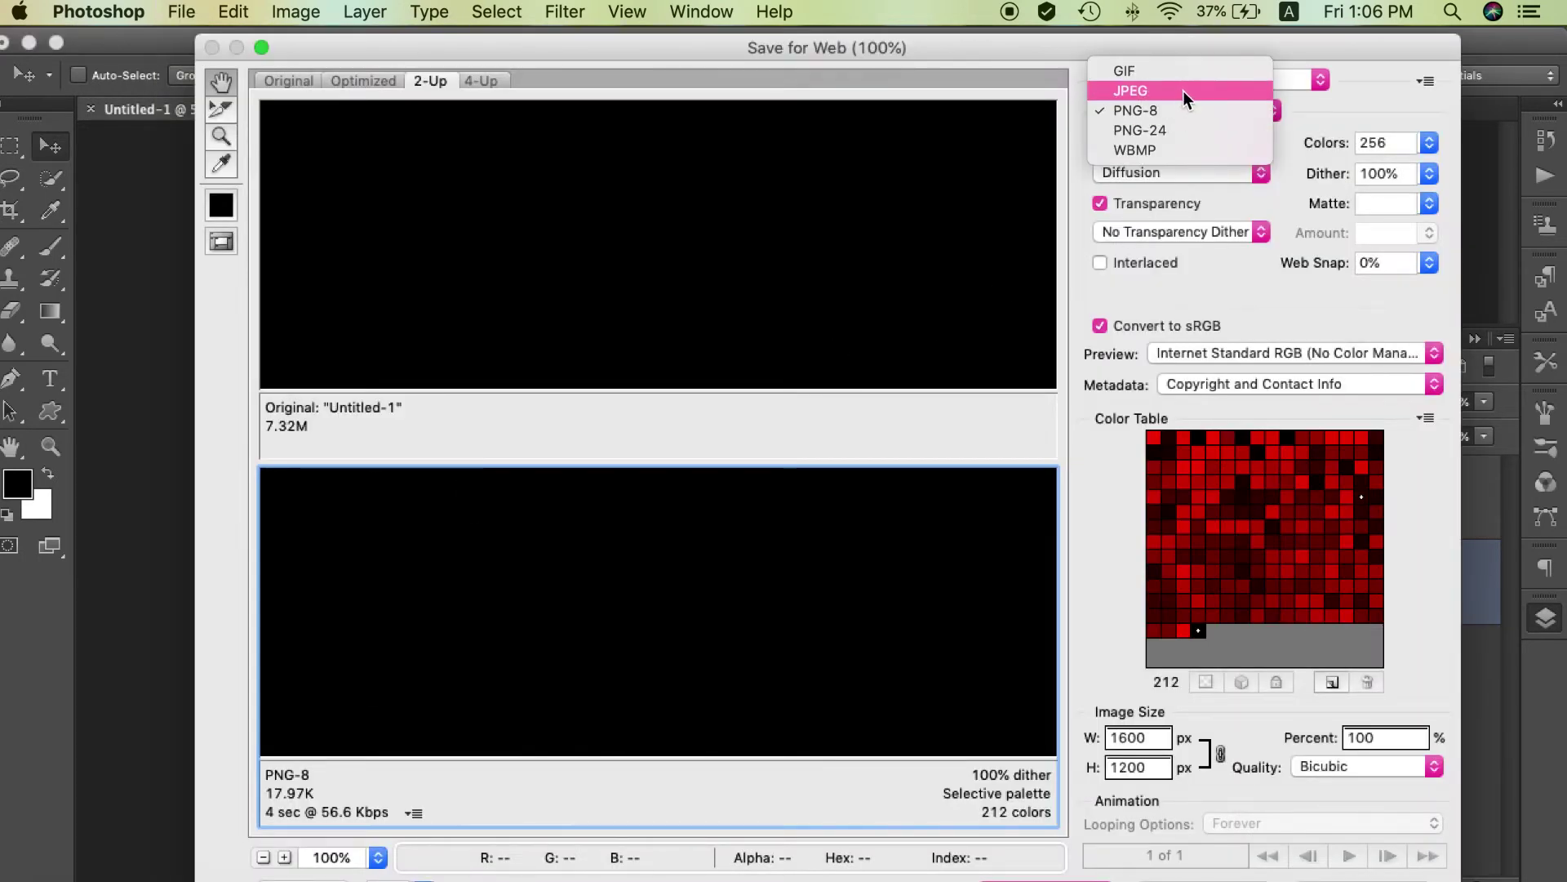
left_click(1182, 90)
left_click_drag(710, 542, 666, 369)
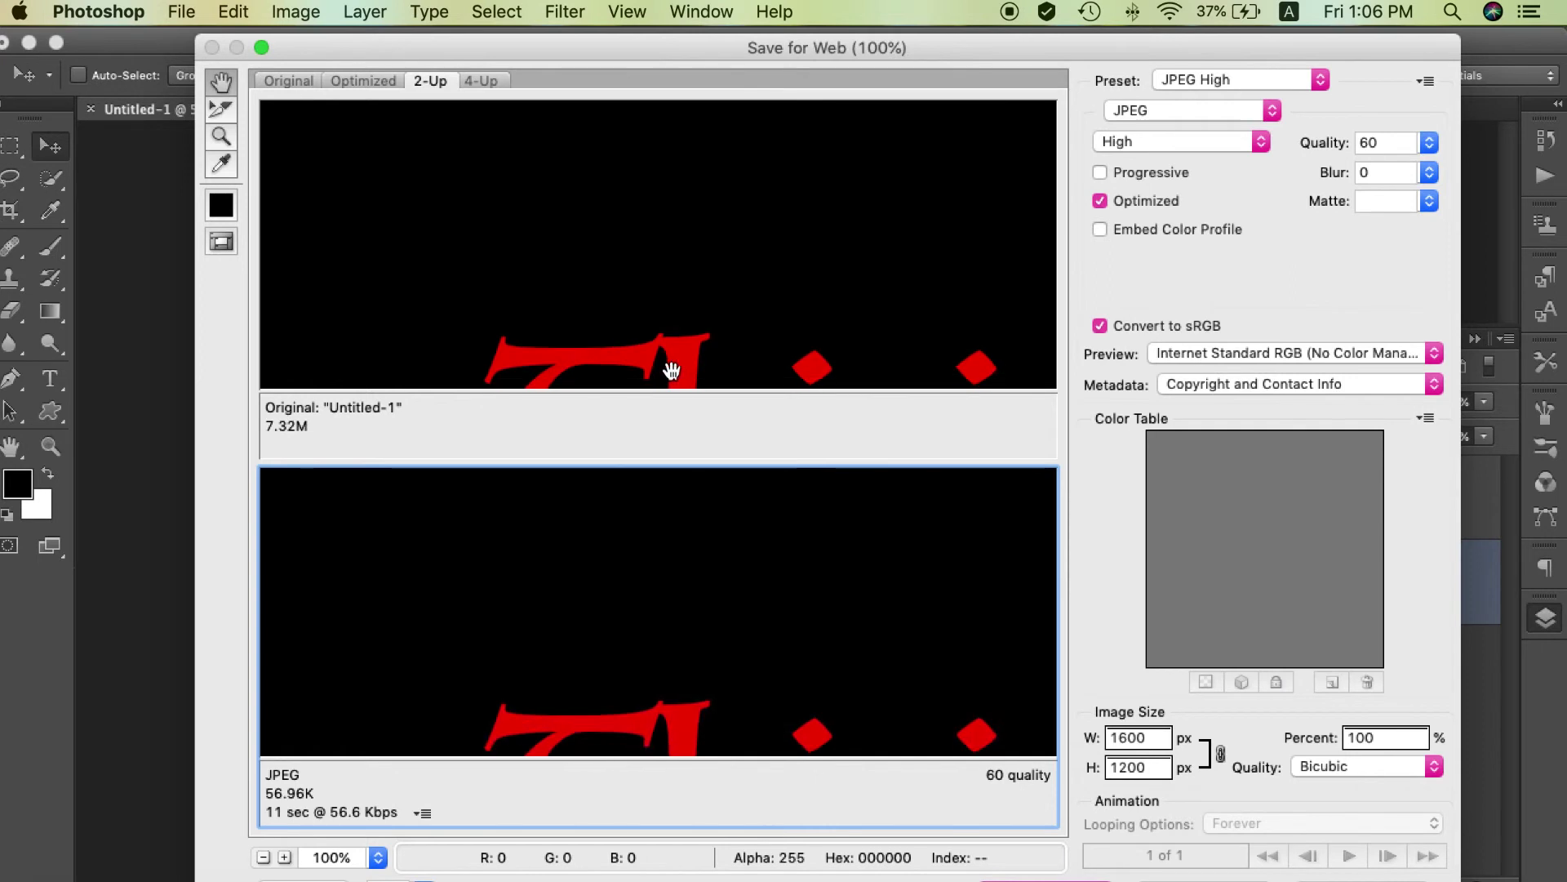
left_click_drag(802, 744, 665, 553)
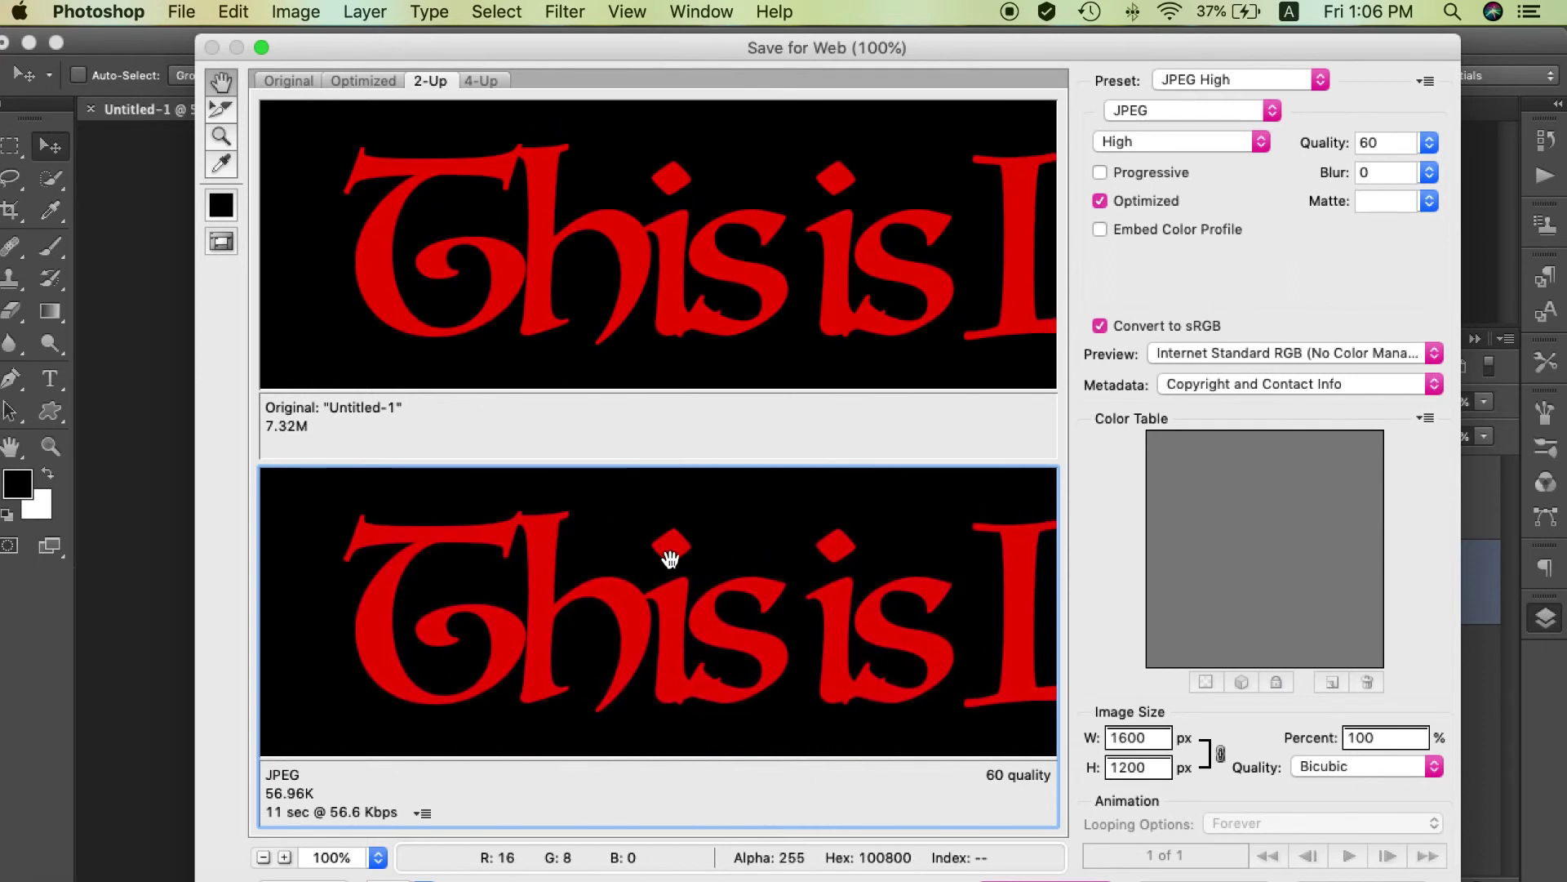
left_click(1257, 141)
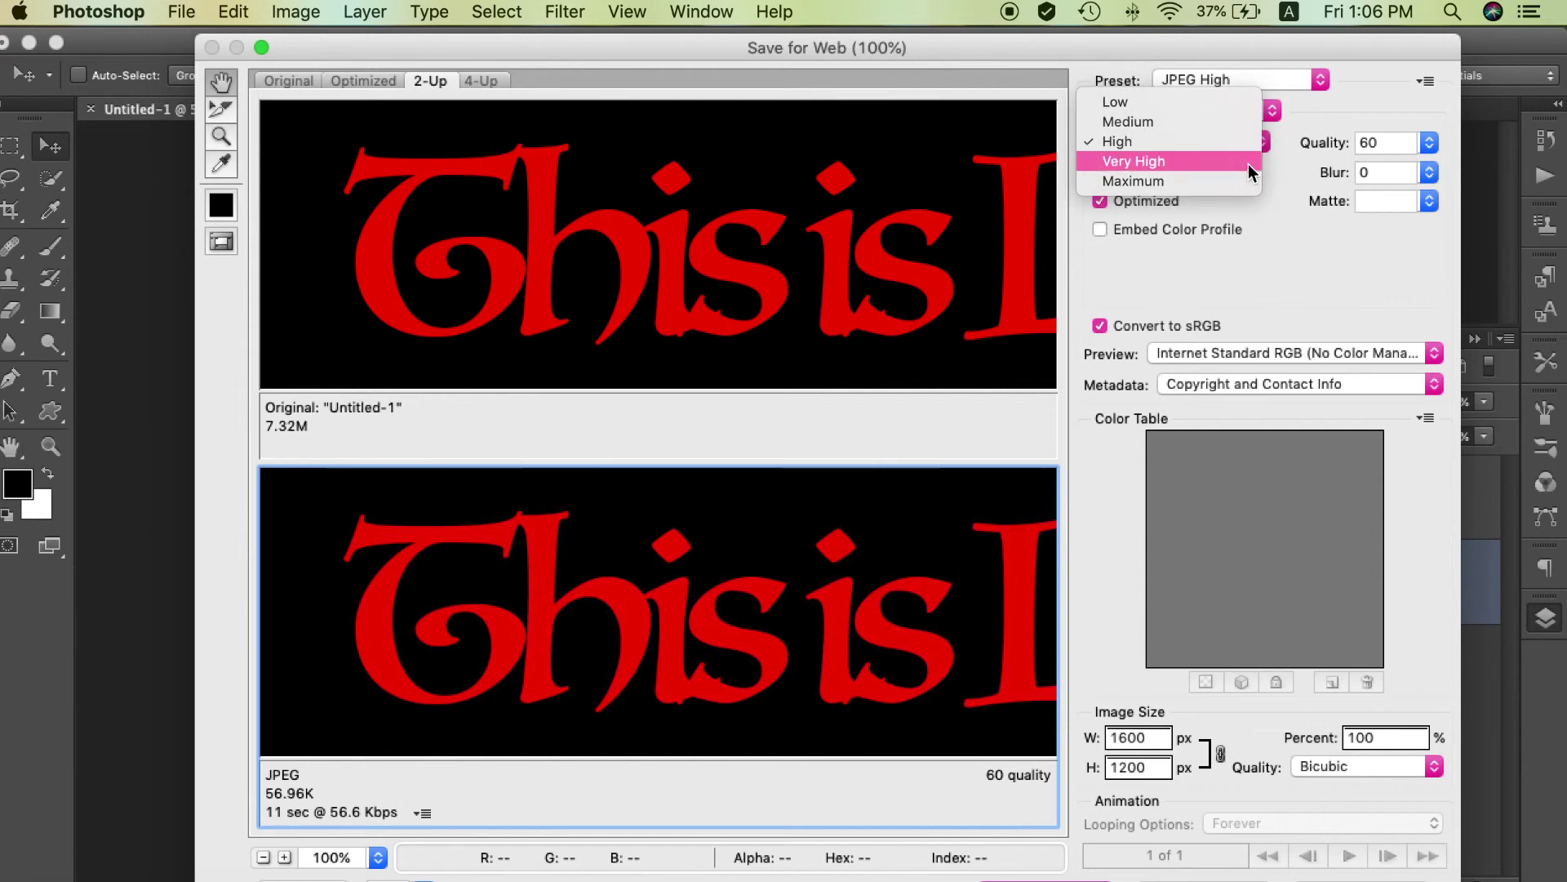
left_click(1236, 183)
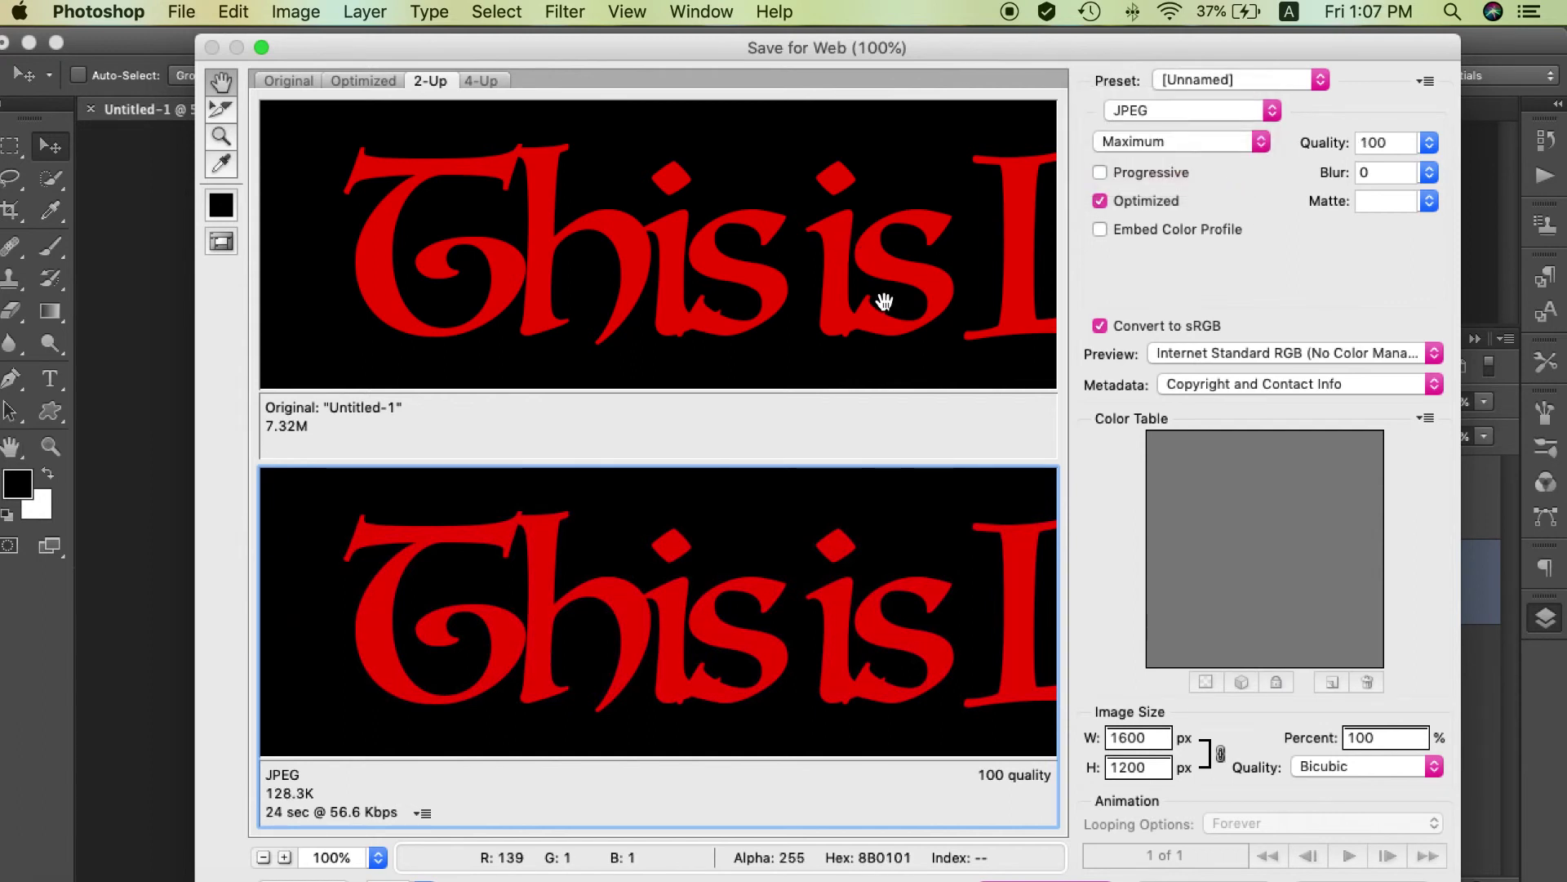
left_click(1261, 142)
left_click(1226, 57)
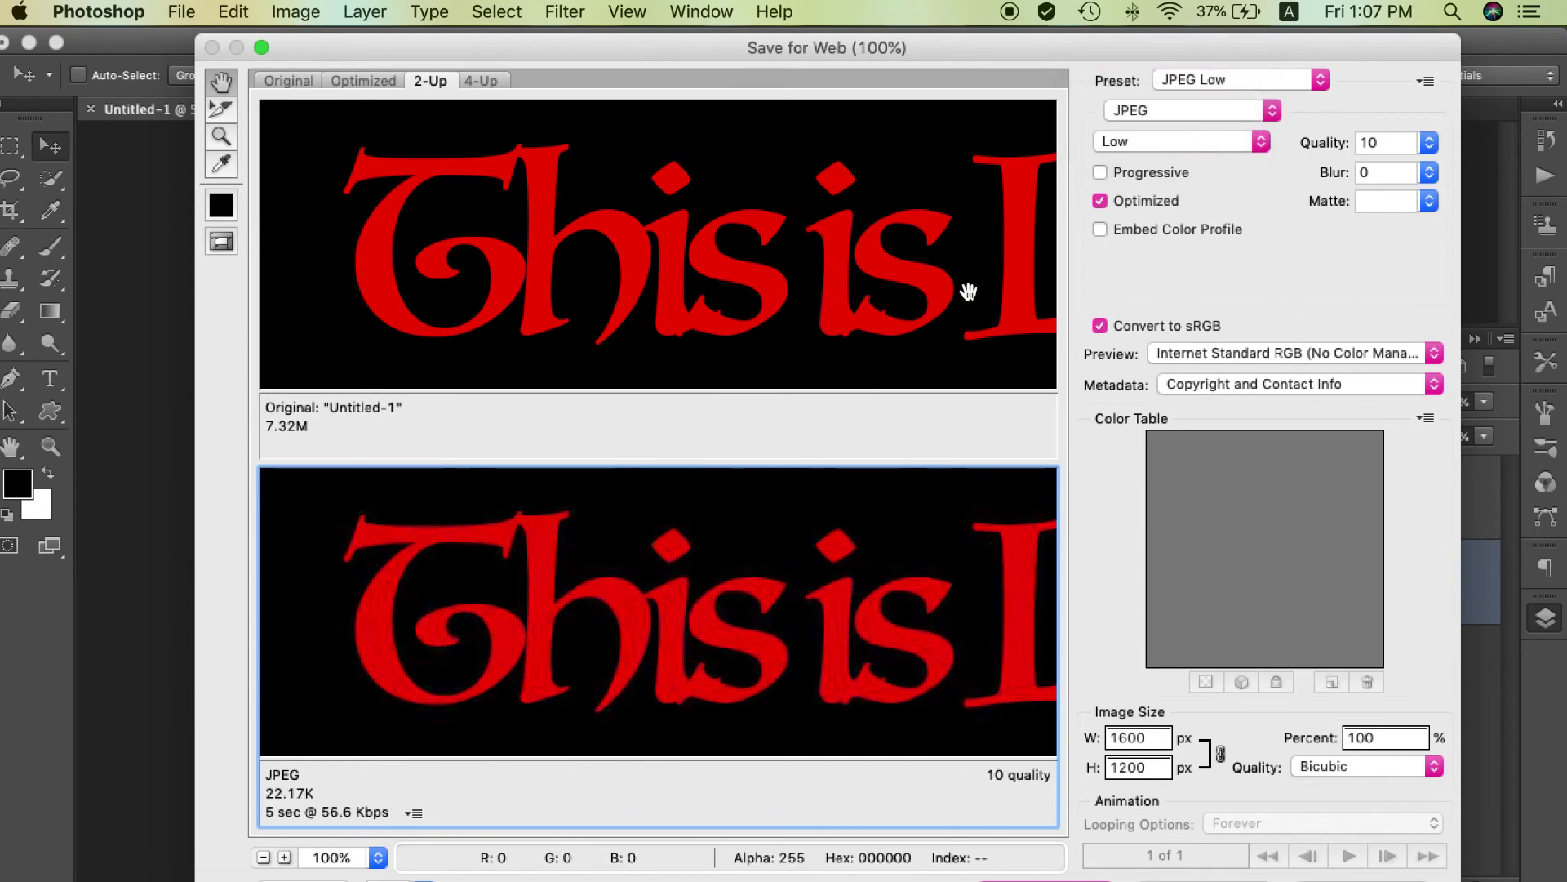
left_click(1170, 140)
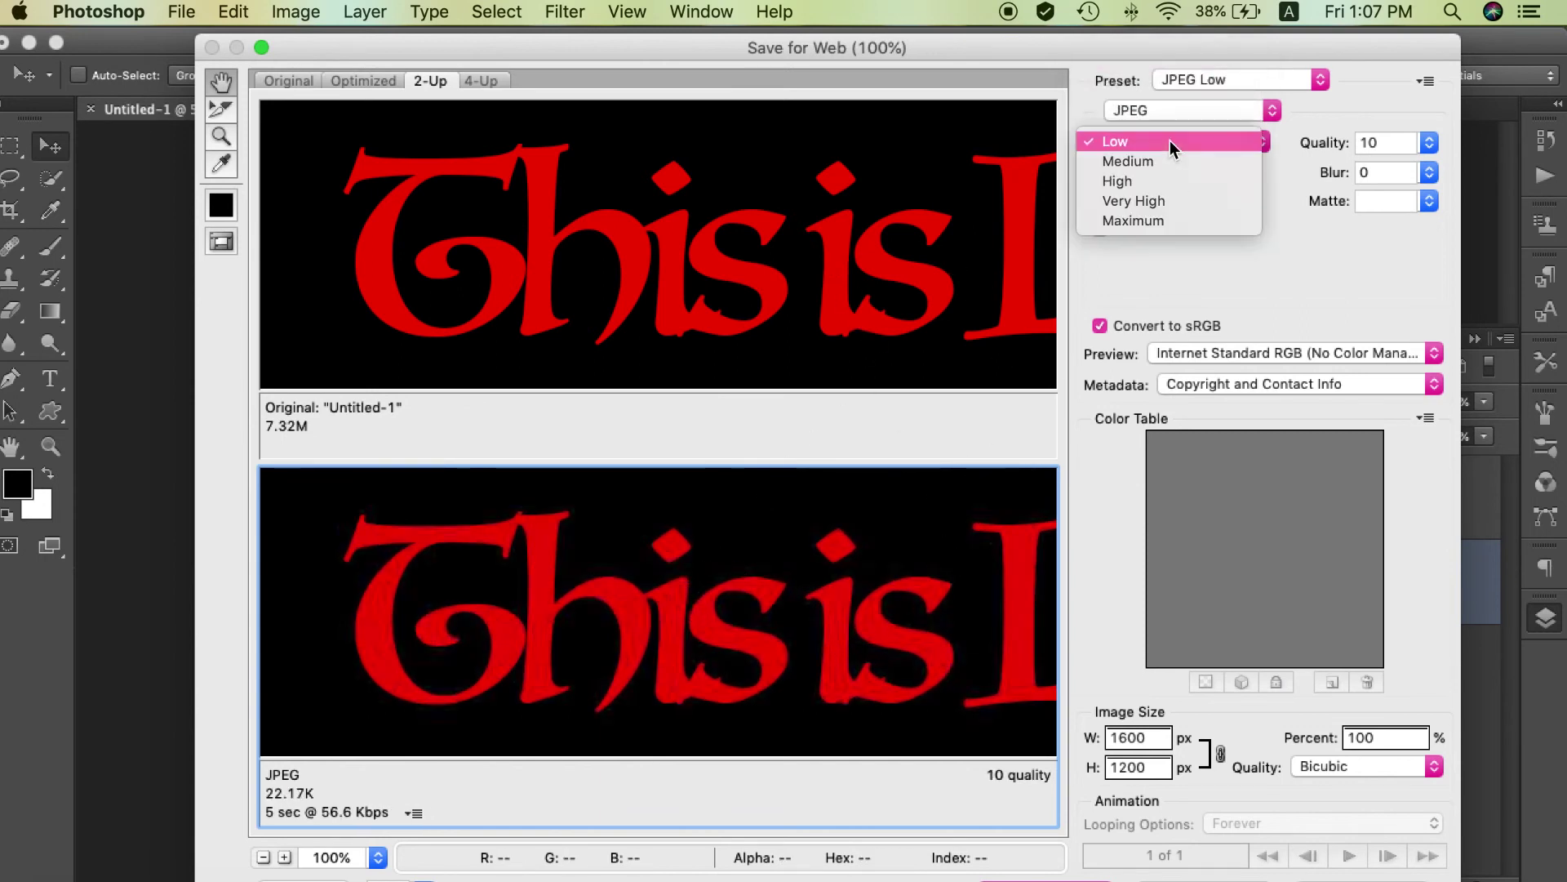
left_click(1189, 220)
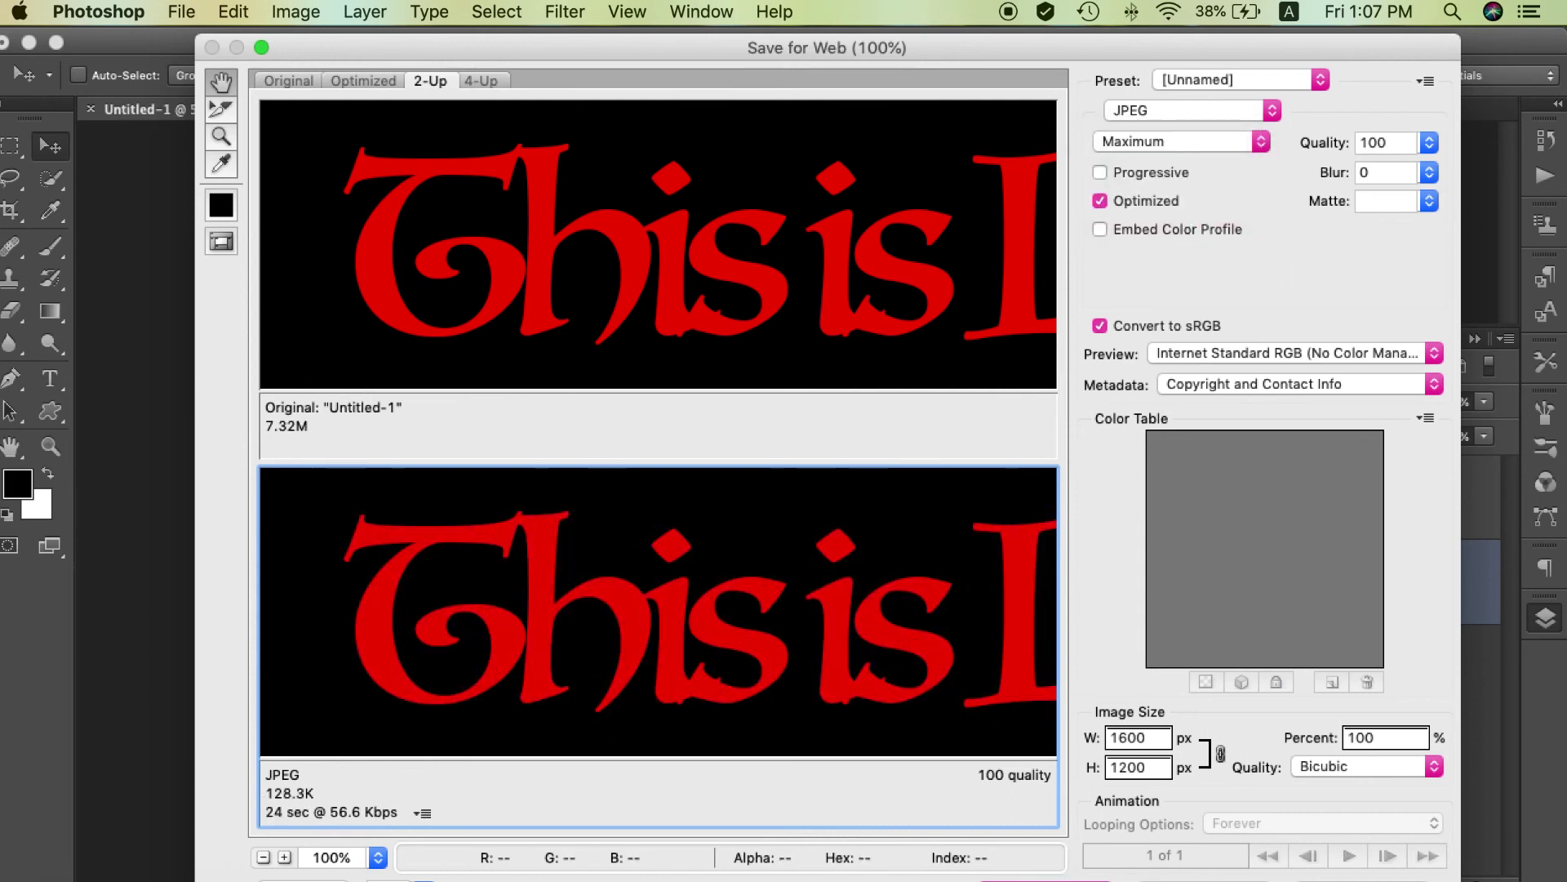
left_click(1079, 872)
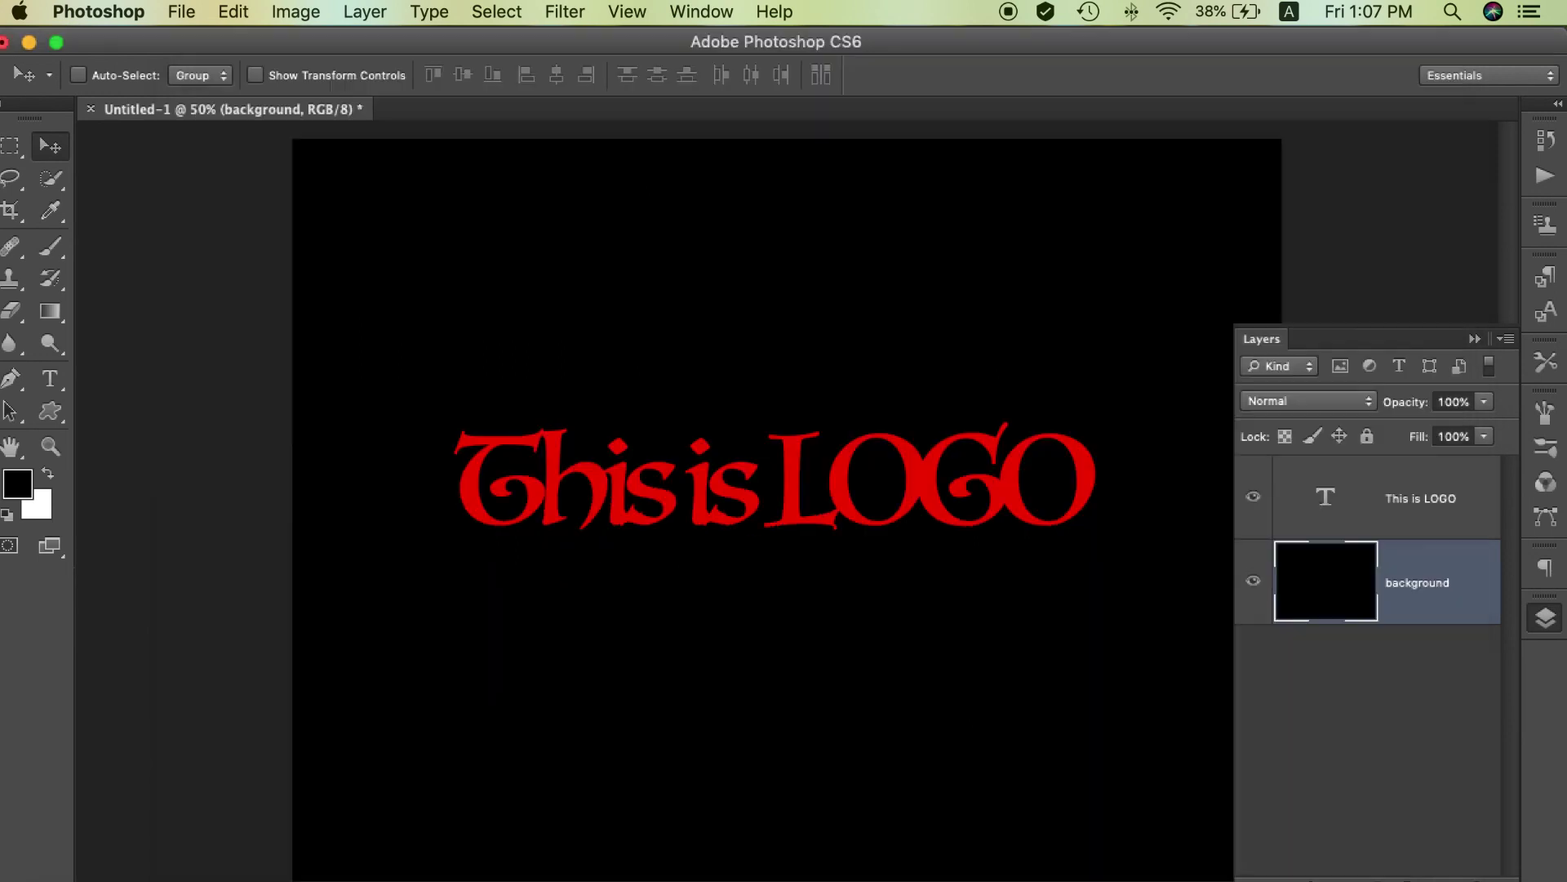